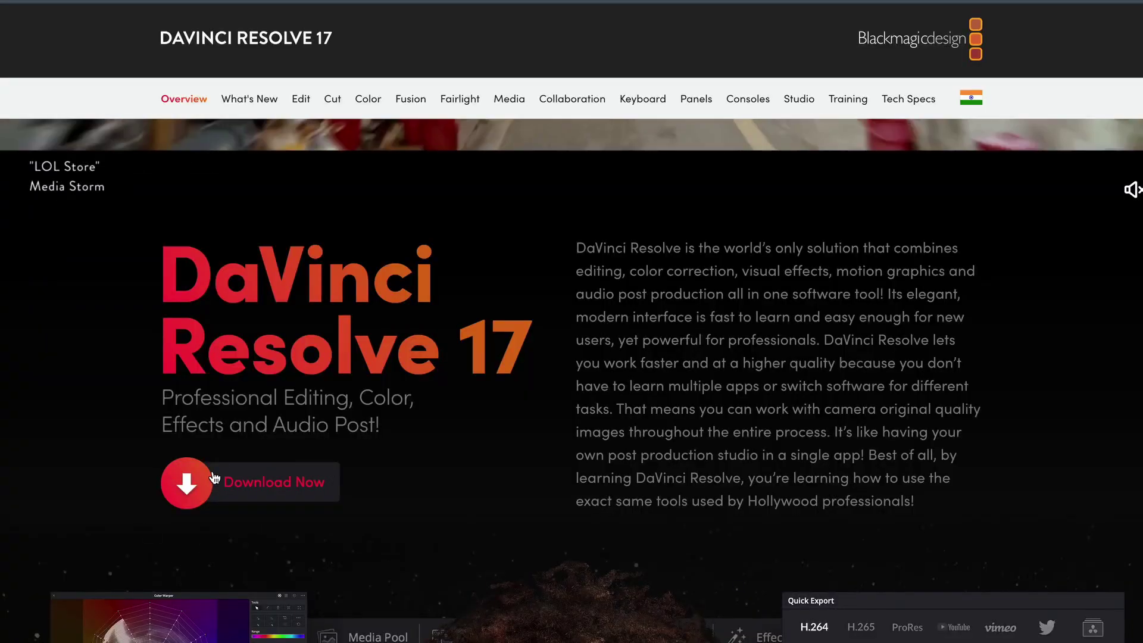
- Request the DaVinci Resolve 17 download from the product page
left_click(213, 483)
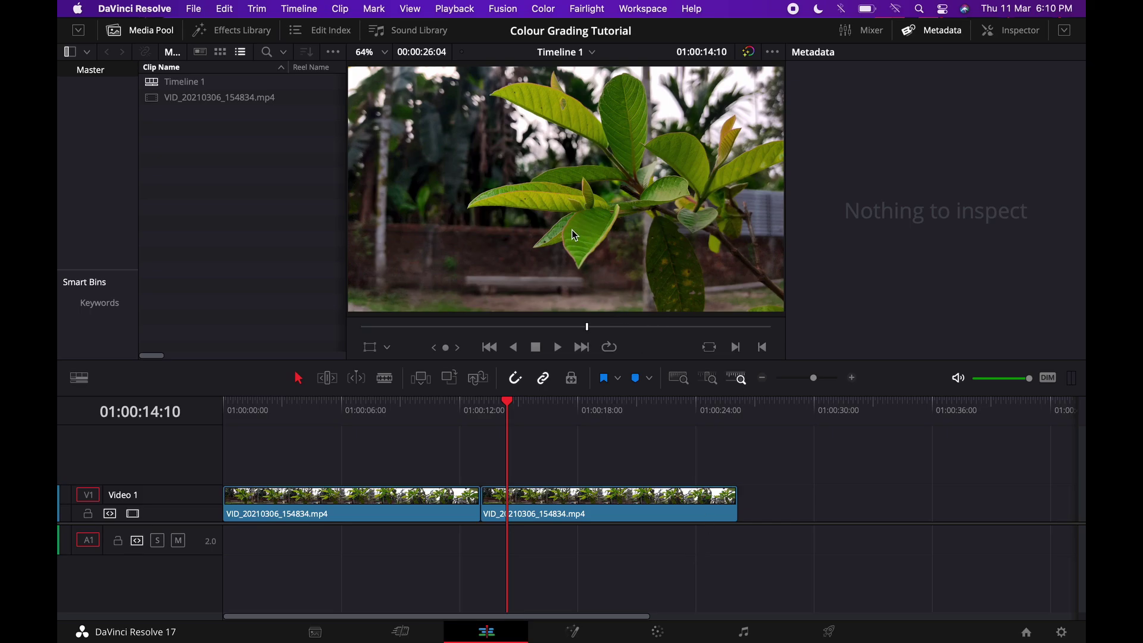
- Select the second clip on the timeline, park the playhead at 01:00:17:14 and switch to the Color page
left_click_drag(508, 405, 559, 409)
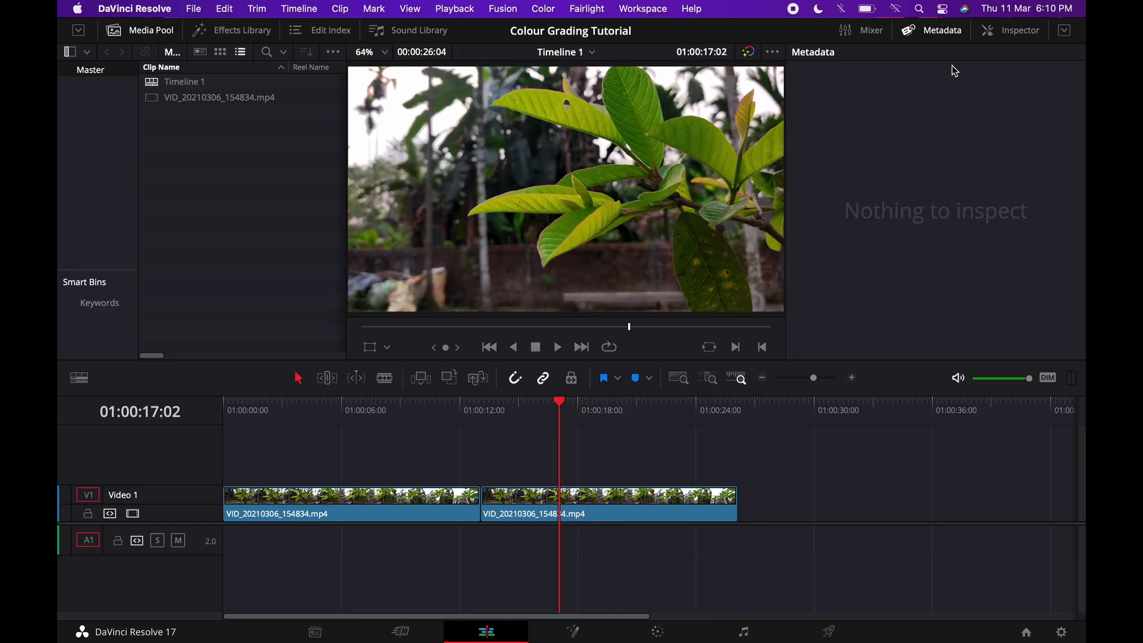
left_click(627, 500)
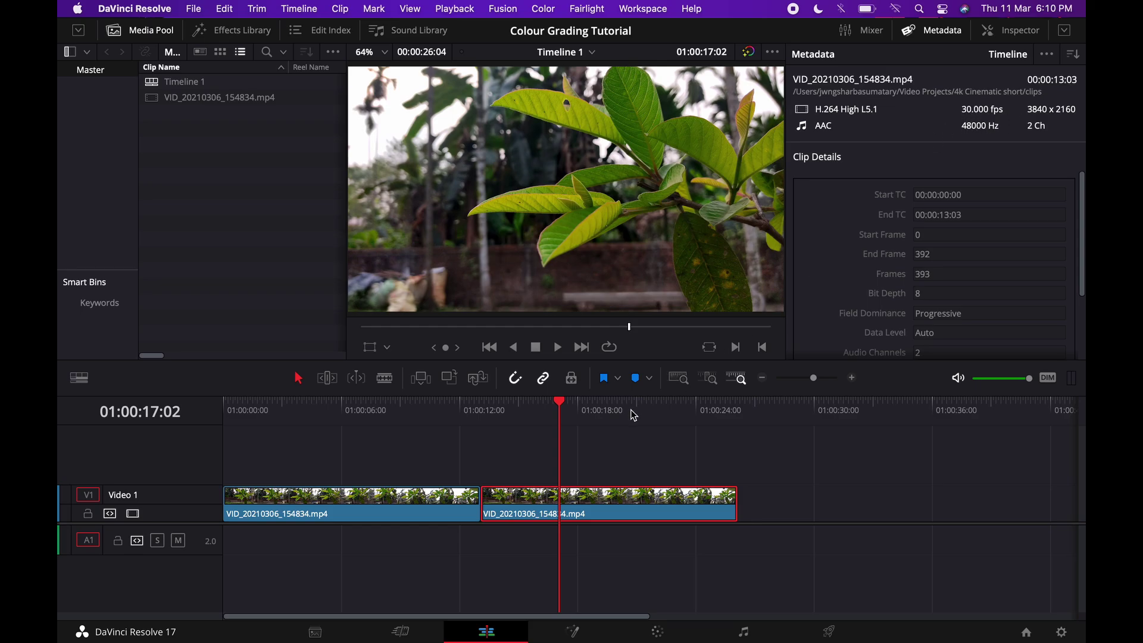
mouse_move(561, 403)
left_mouse_down()
mouse_move(690, 410)
mouse_move(511, 412)
mouse_move(591, 412)
mouse_move(572, 415)
left_mouse_up()
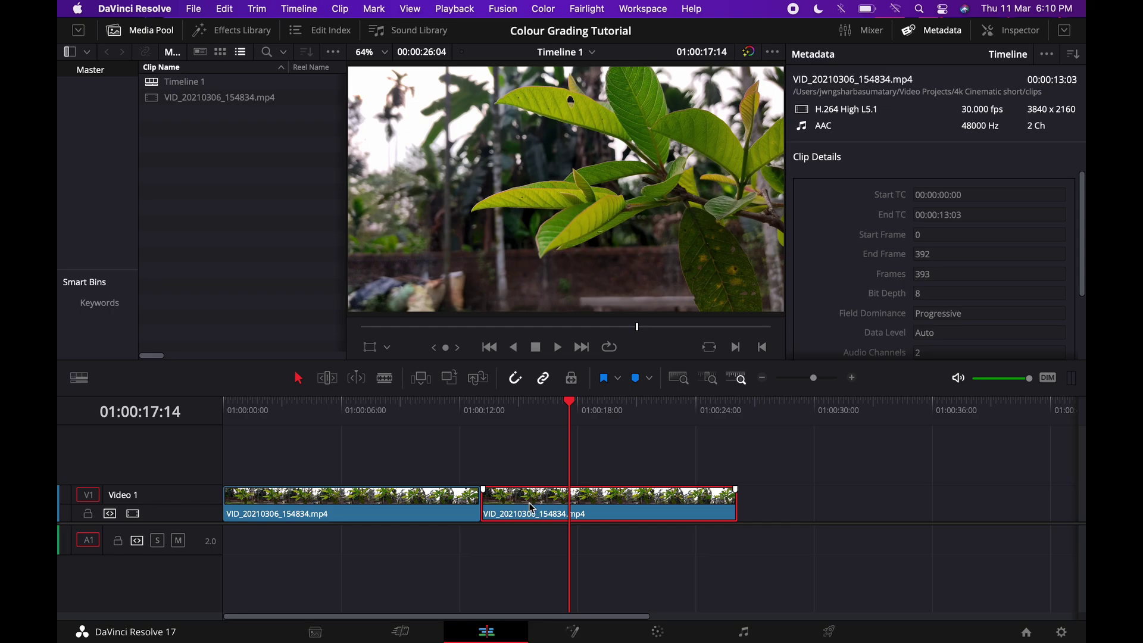
left_click(655, 631)
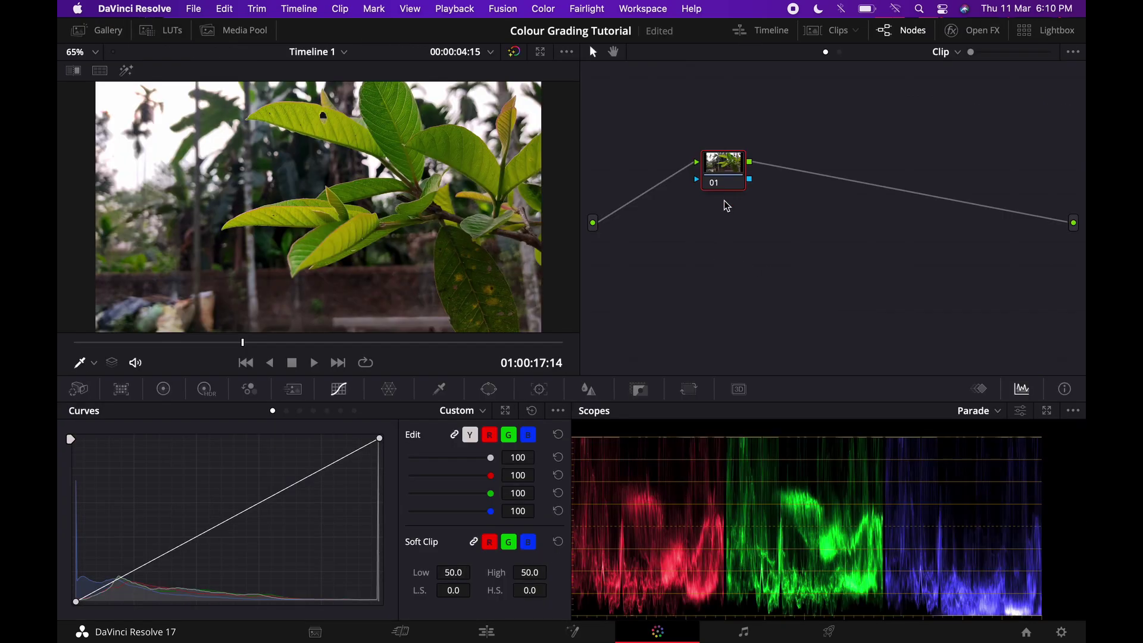
- Move node 01 closer to the source input of the node graph
left_click_drag(724, 184, 712, 172)
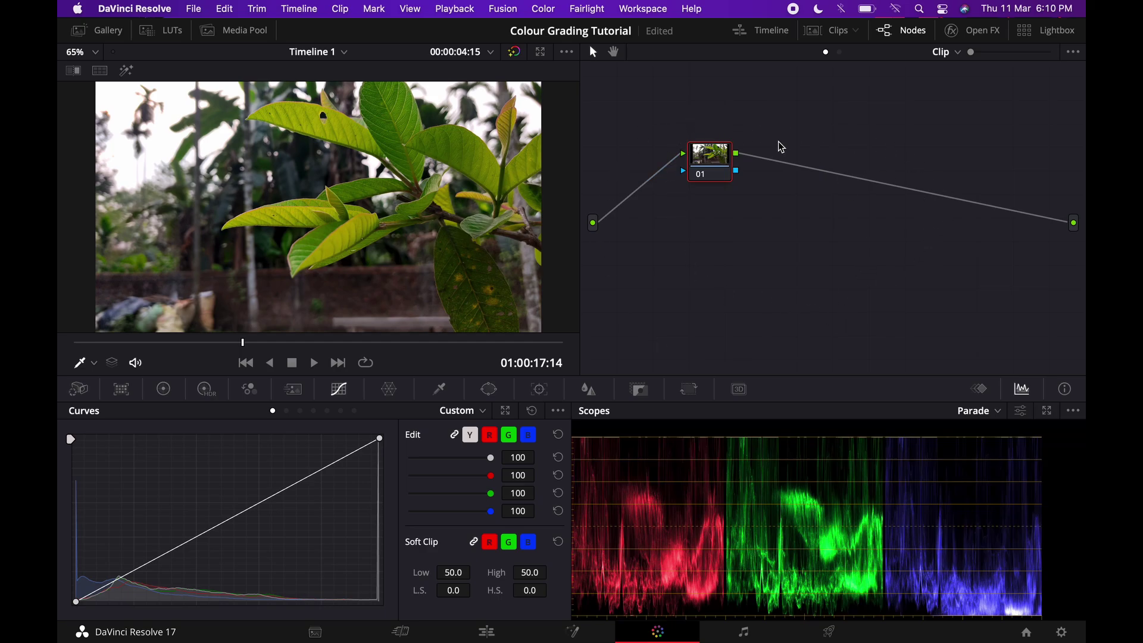
left_click_drag(722, 168, 685, 171)
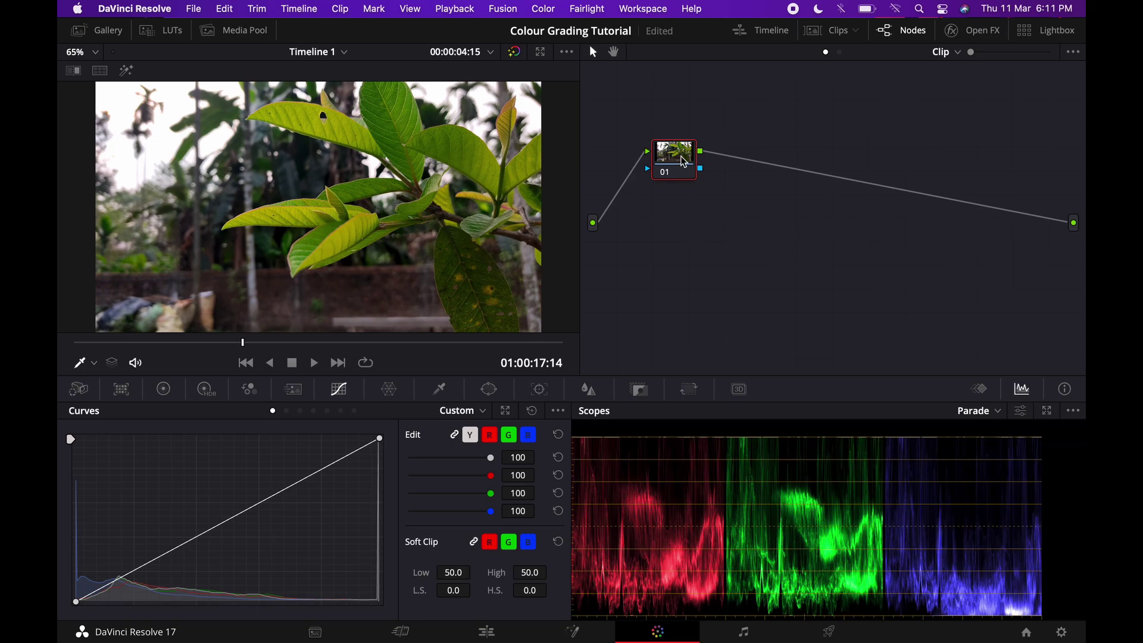
left_click_drag(681, 160, 674, 161)
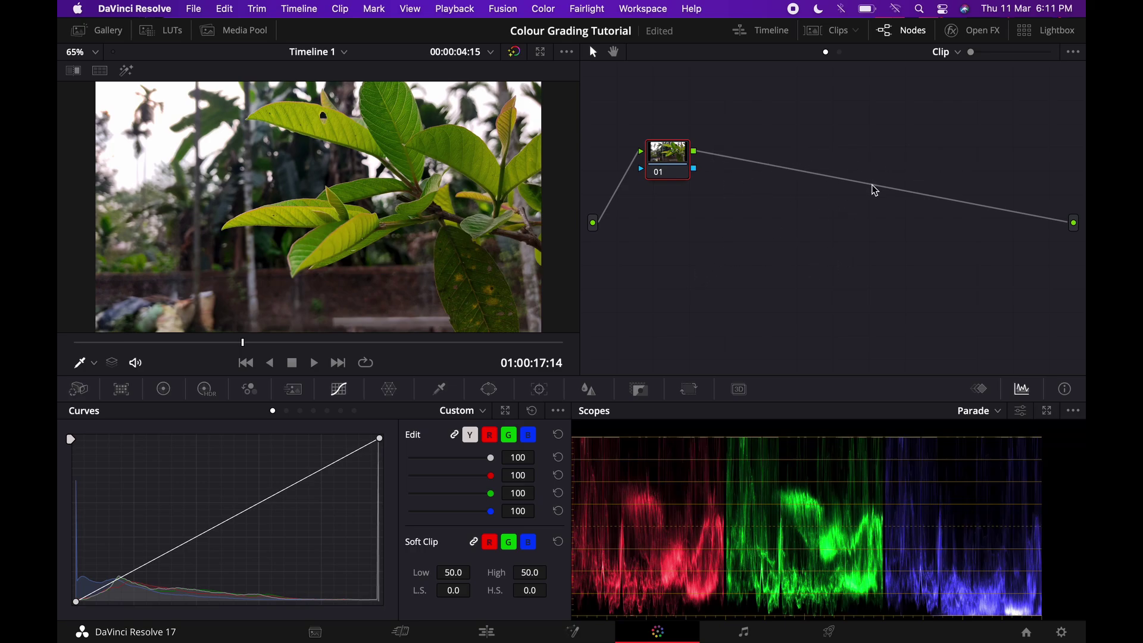
left_click(673, 168)
left_click_drag(673, 168, 676, 170)
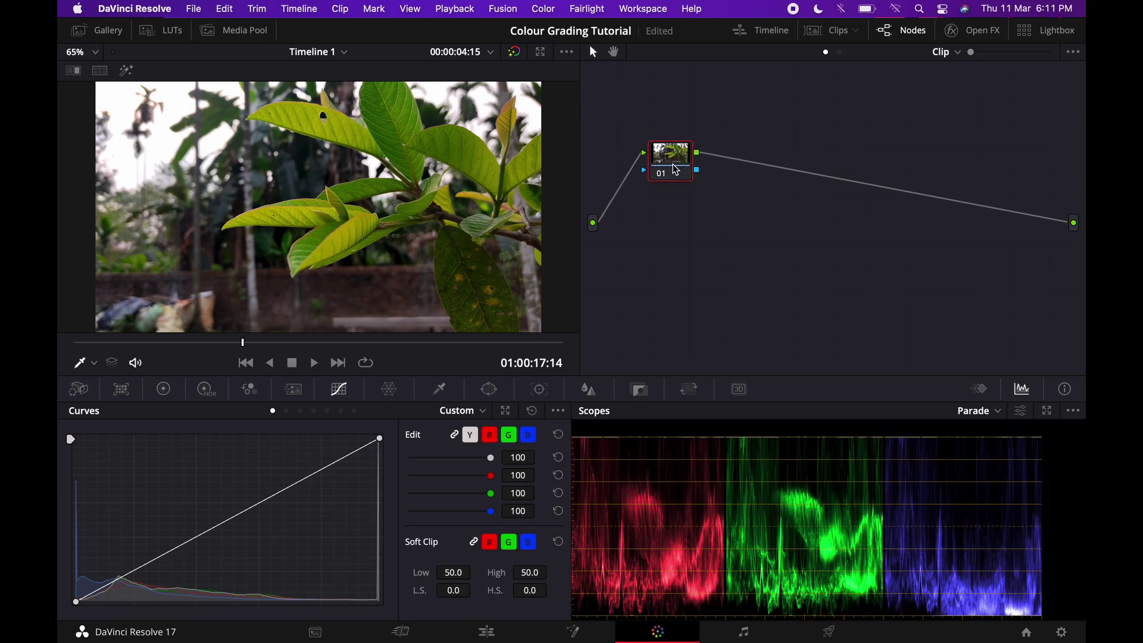
- Add two serial nodes after node 01 in the node graph, leaving some space between them
key("alt+s")
left_click(743, 153)
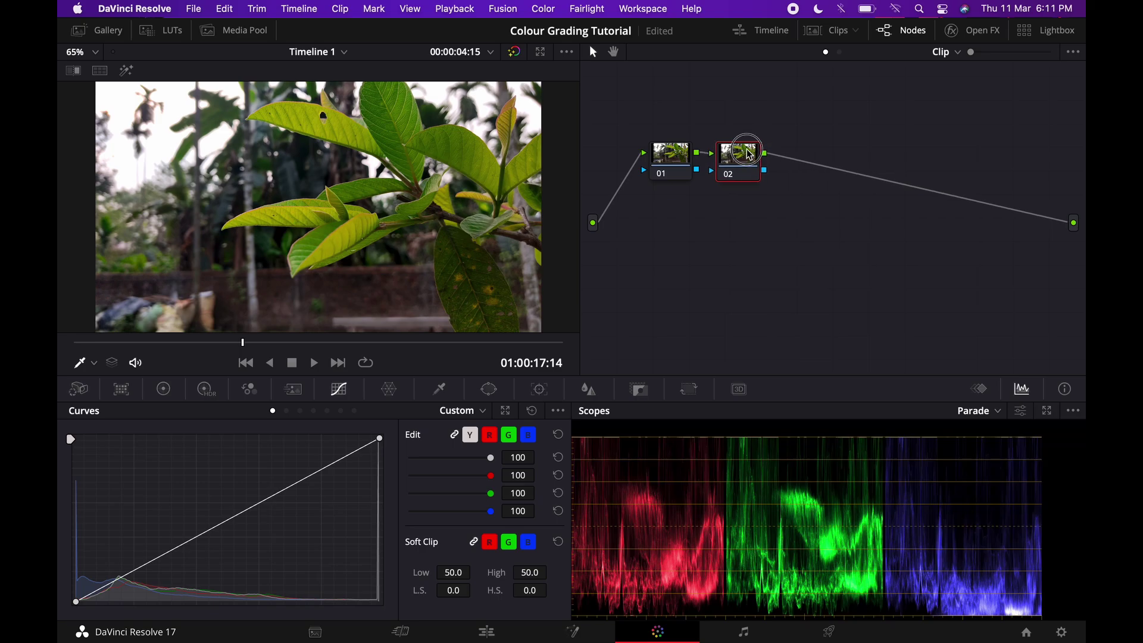
left_click_drag(760, 154, 763, 152)
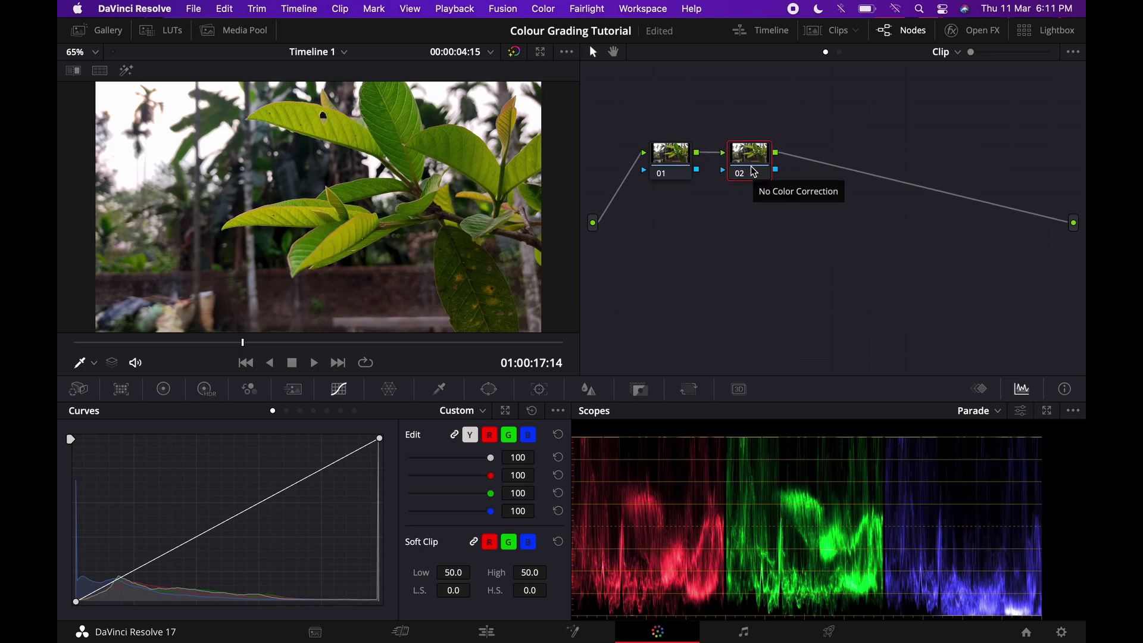
right_click(755, 172)
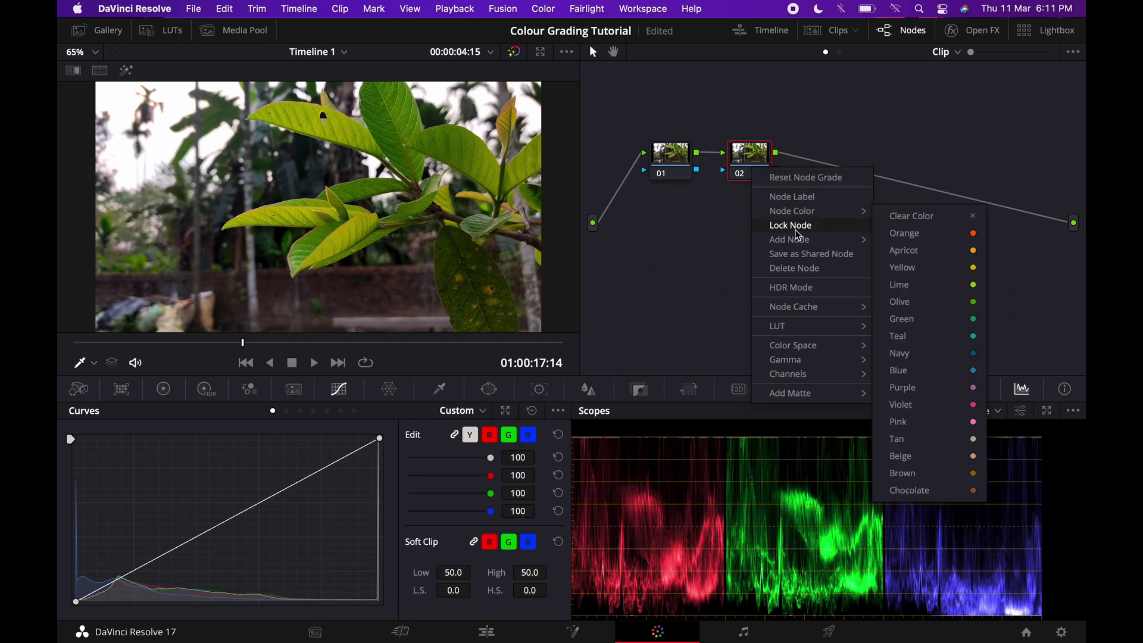
mouse_move(797, 241)
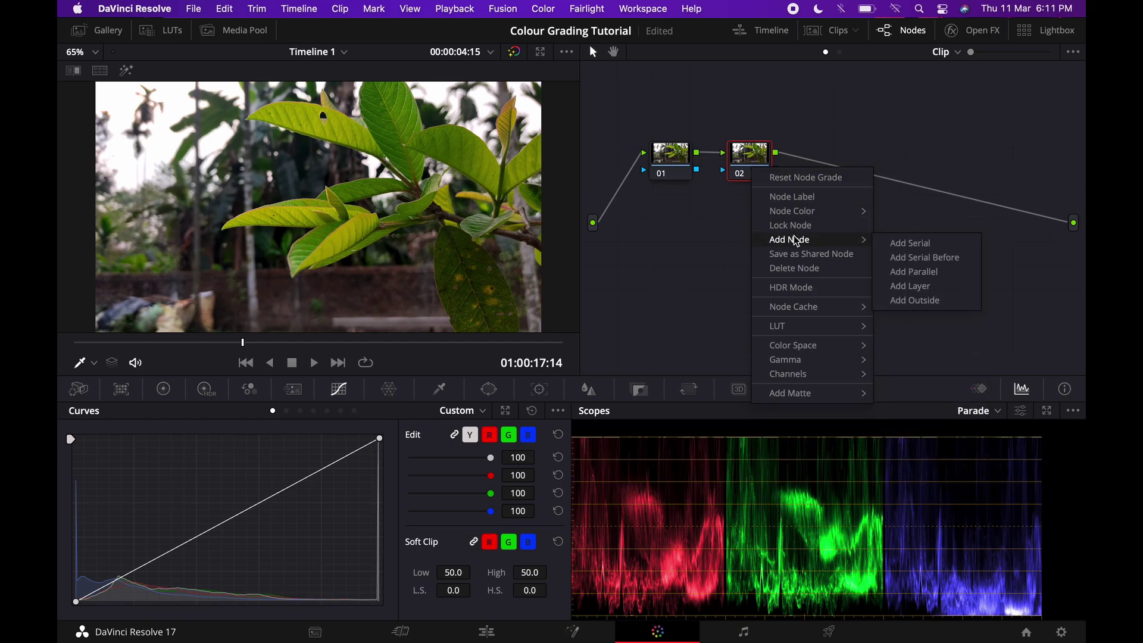
left_click(902, 244)
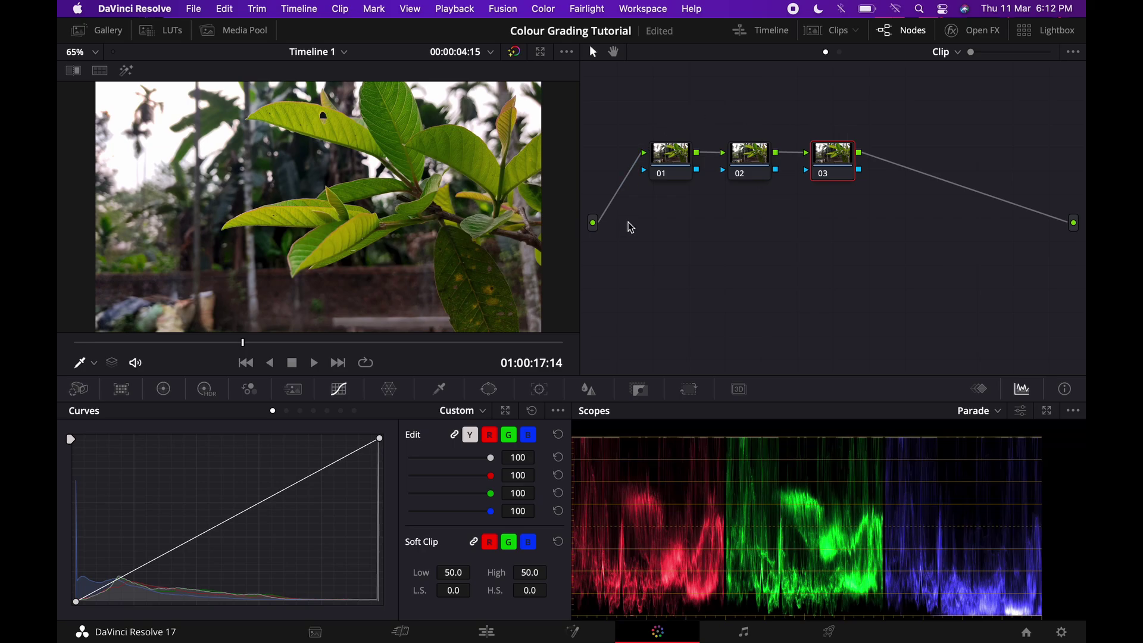
- Hide and reshow the node graph, and delete nodes 03 and 02
left_click(902, 31)
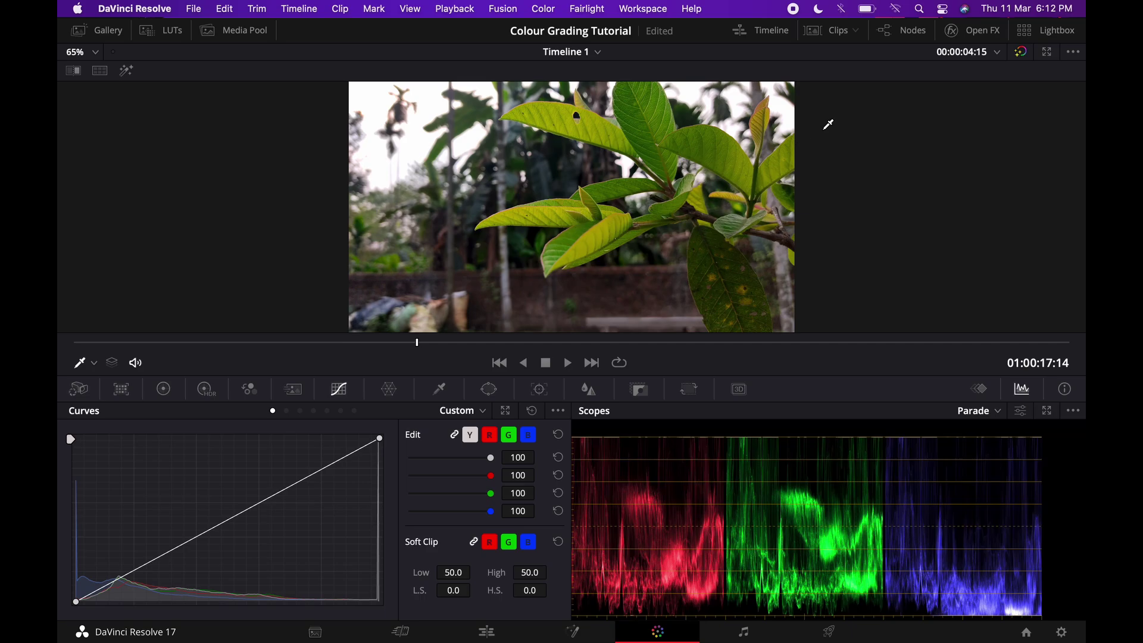
left_click(902, 31)
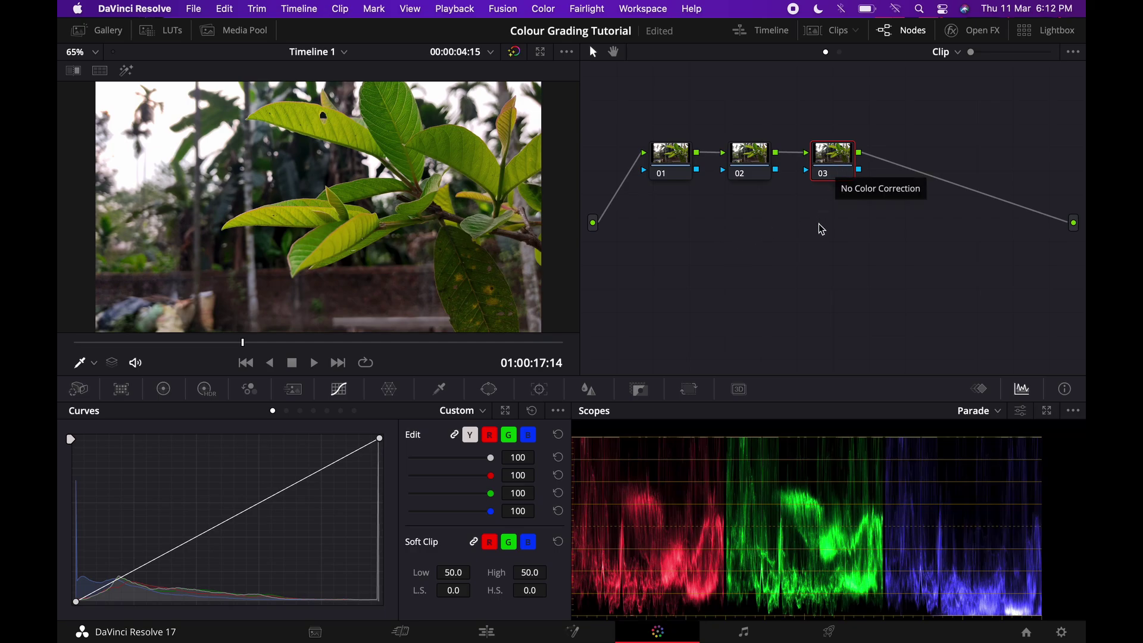
key("Delete")
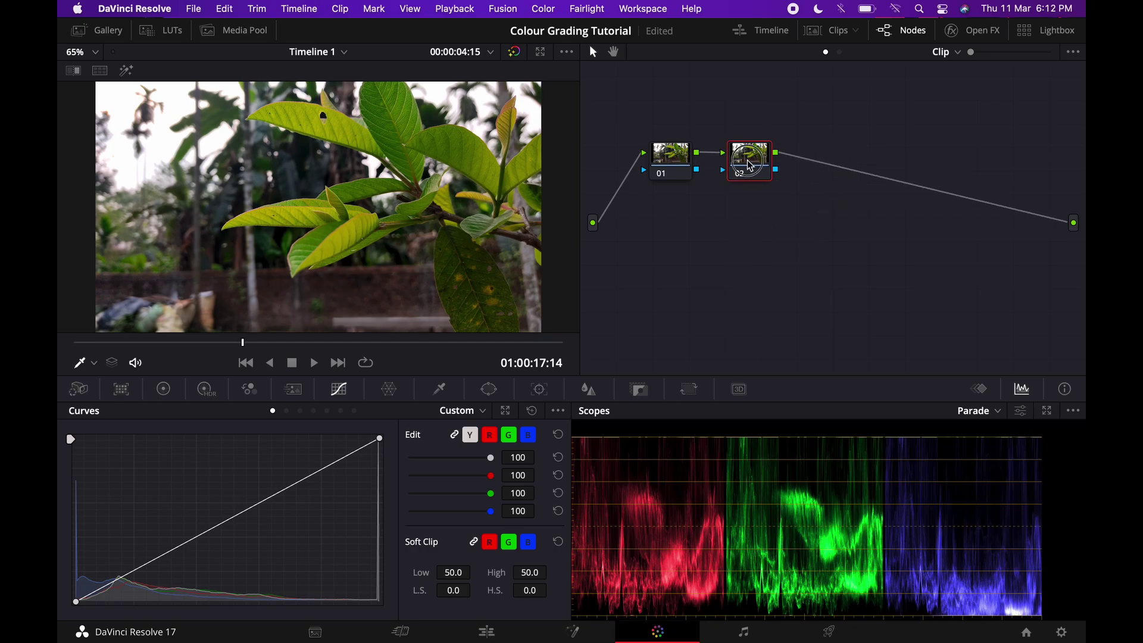
key("Delete")
- Label node 01 as Primaries, keeping it near the source input
mouse_move(676, 166)
left_mouse_down()
mouse_move(691, 162)
mouse_move(663, 162)
left_mouse_up()
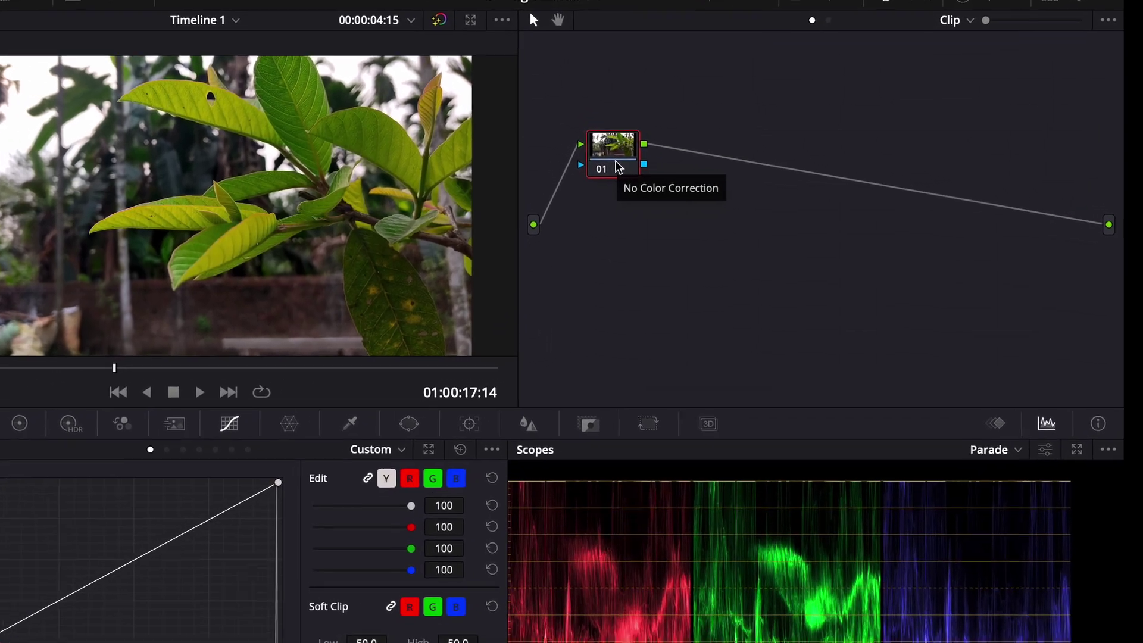
right_click(661, 172)
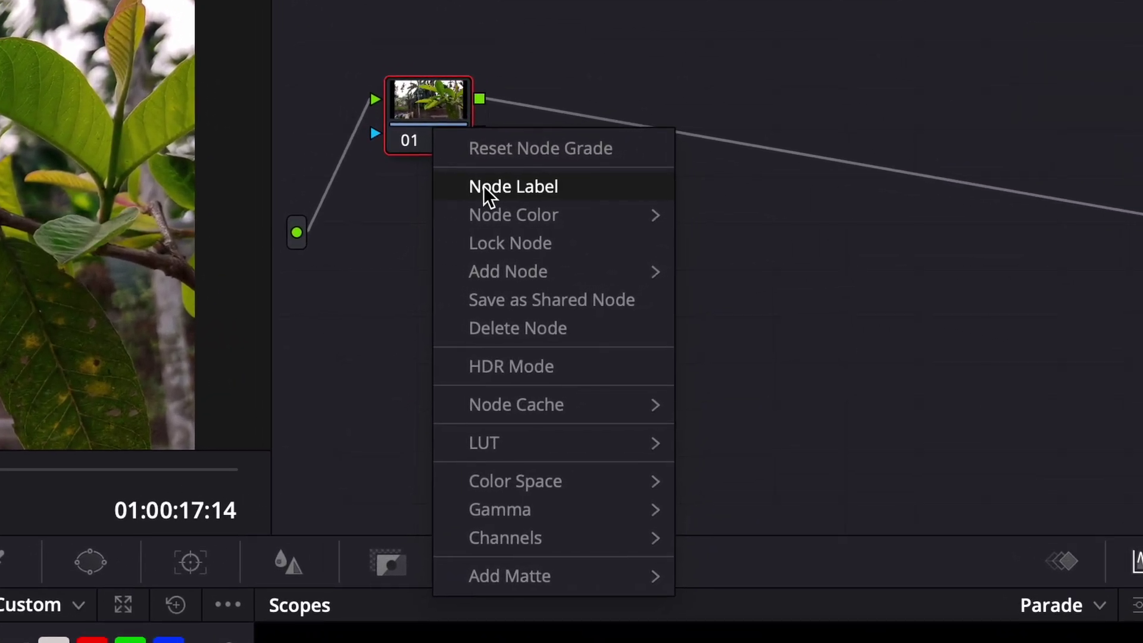
left_click(488, 186)
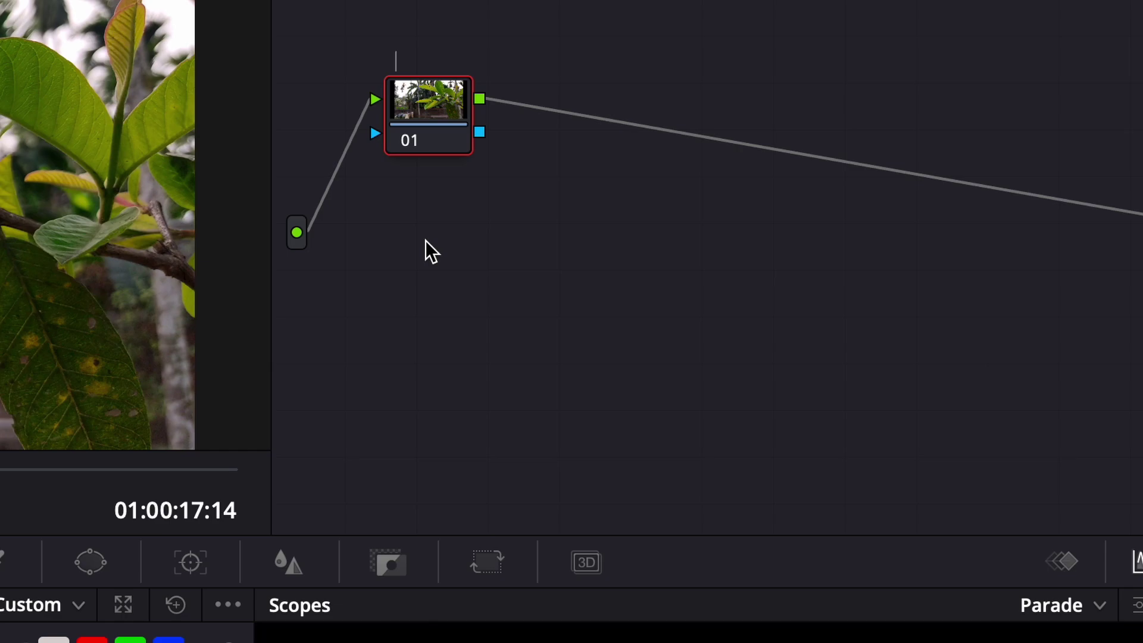
type("Primaries")
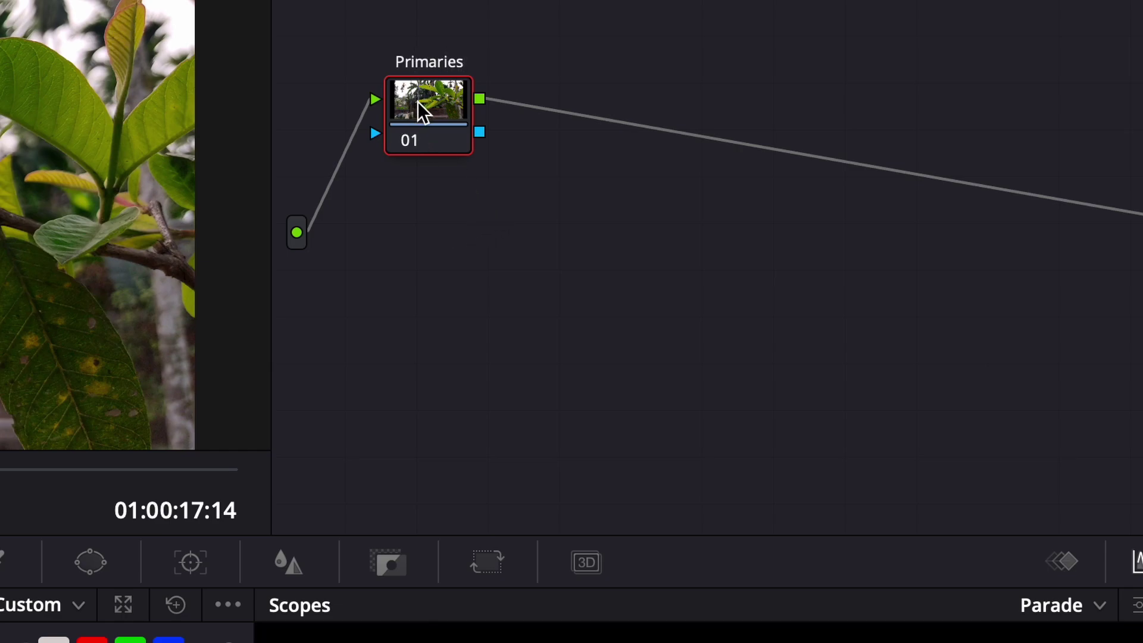
left_click(429, 133)
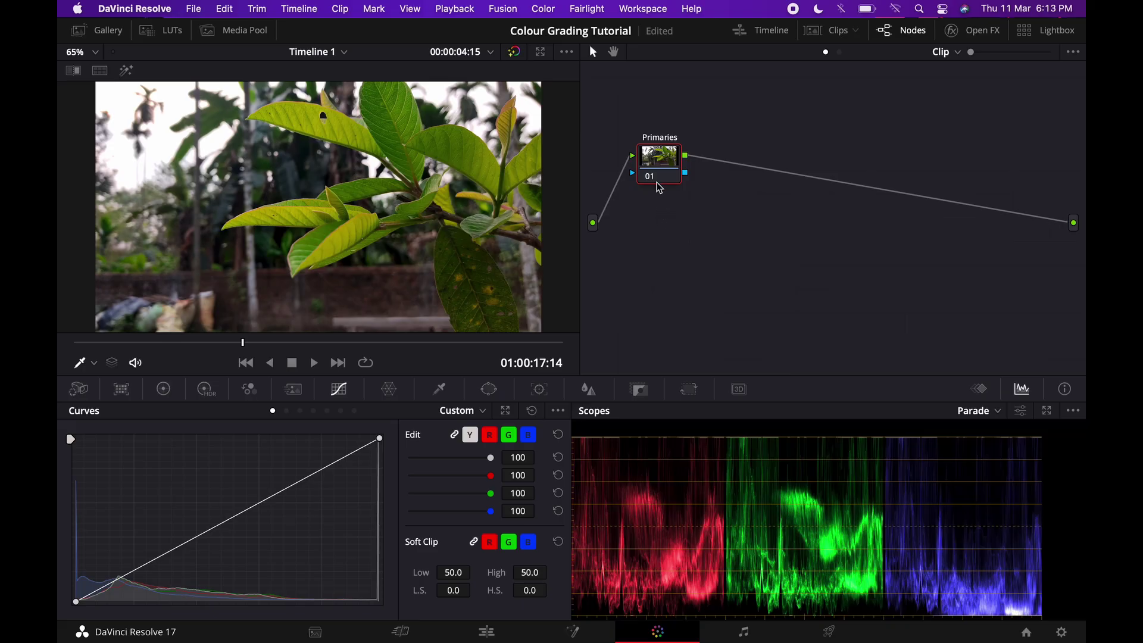
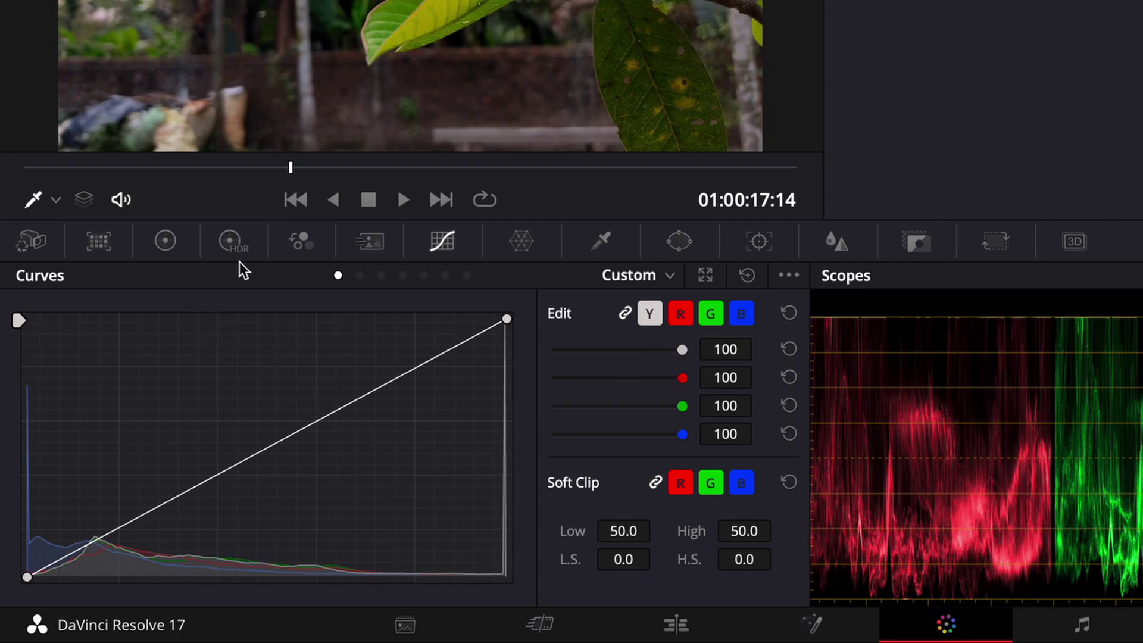
- Look through the colour correction palettes, including Curves, and bring up the Primaries wheels
left_click(165, 241)
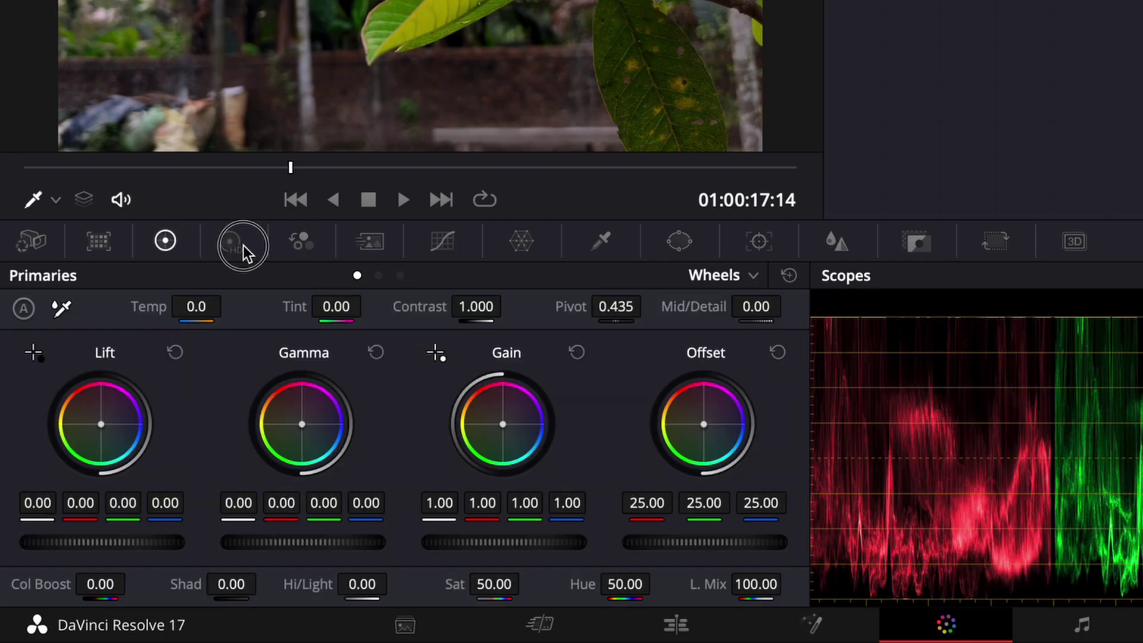
left_click(244, 245)
left_click(364, 249)
left_click(439, 241)
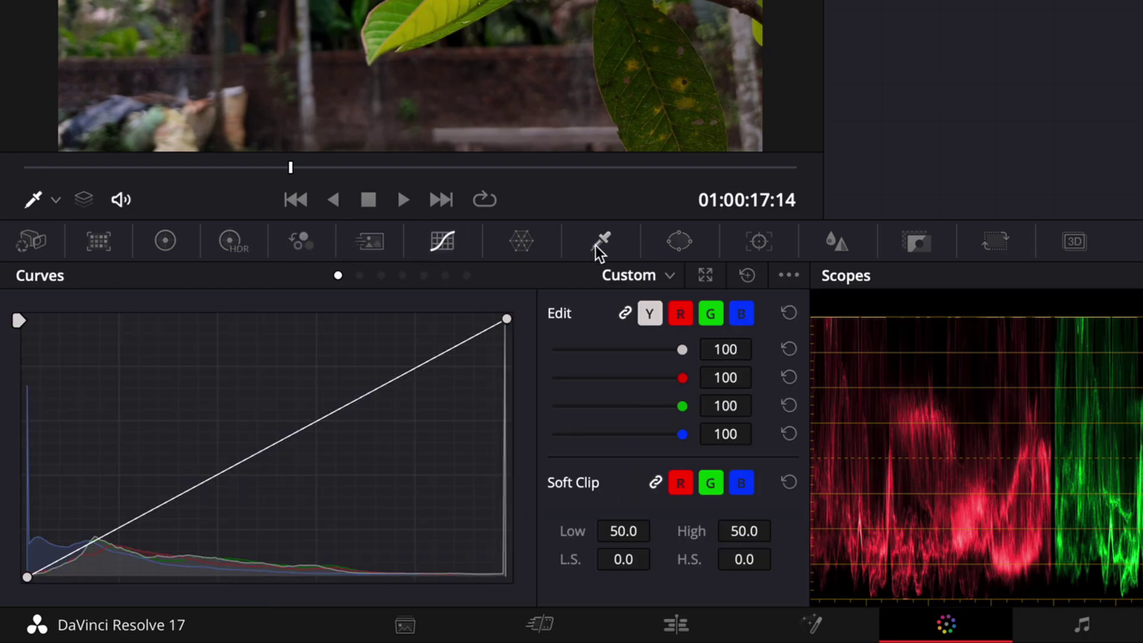
left_click(167, 241)
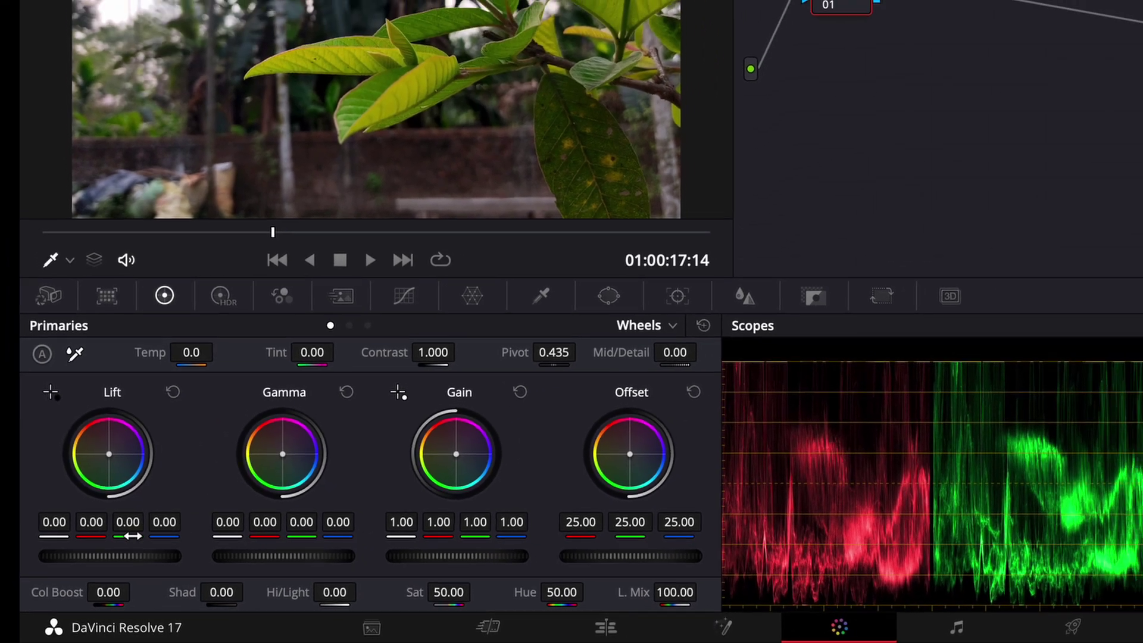
- Raise the master Lift to 0.01 on the Primaries node, and reset the Lift wheel
left_click_drag(120, 541, 135, 579)
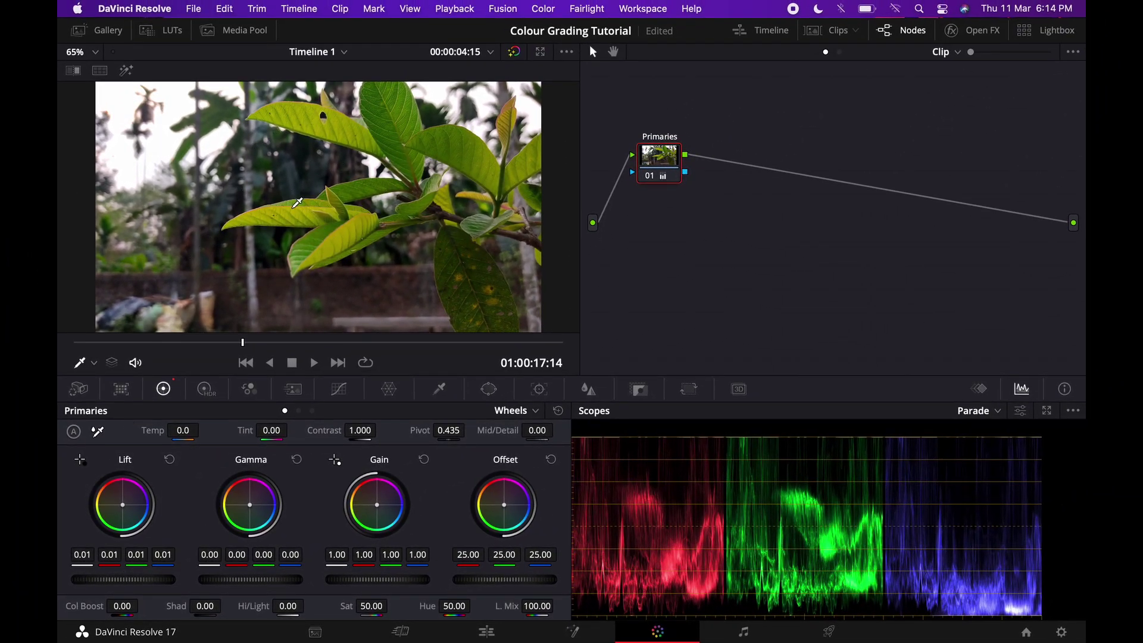
left_click(170, 460)
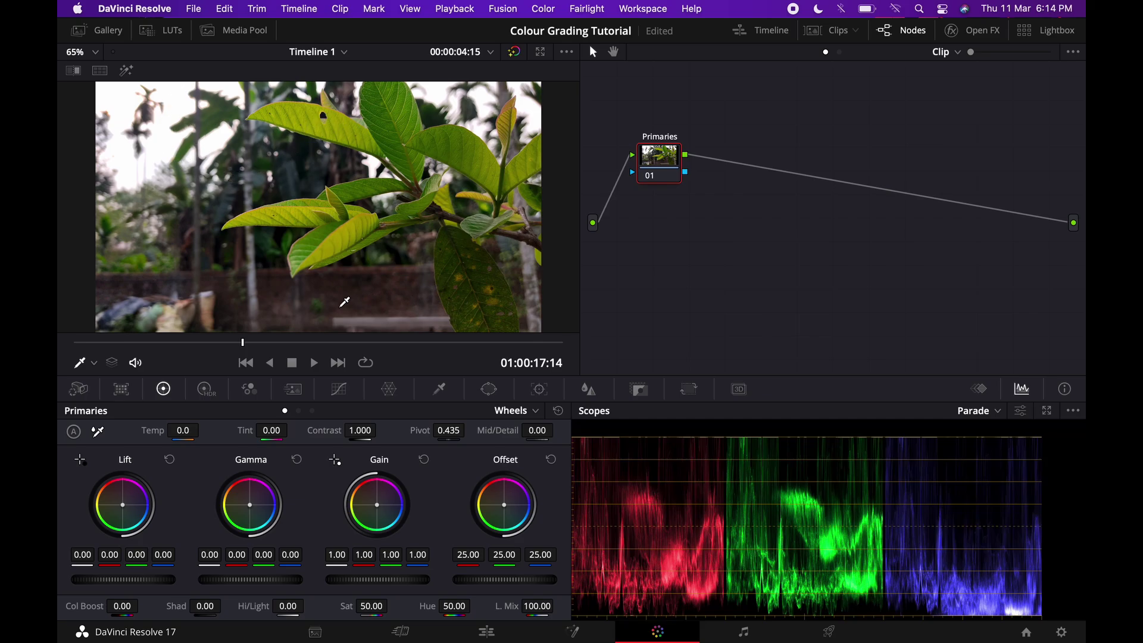
- Park the playhead at 01:00:18:13 and lower the master Lift to -0.03 on the Primaries node
left_click_drag(243, 344, 278, 342)
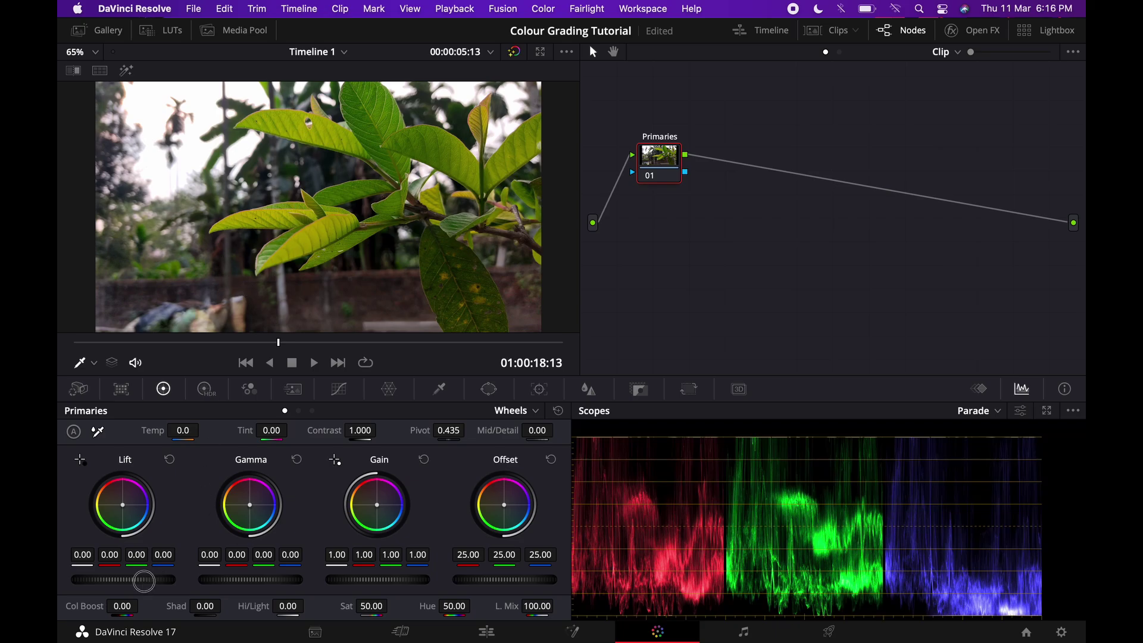
left_click_drag(118, 579, 411, 314)
double_click(150, 583)
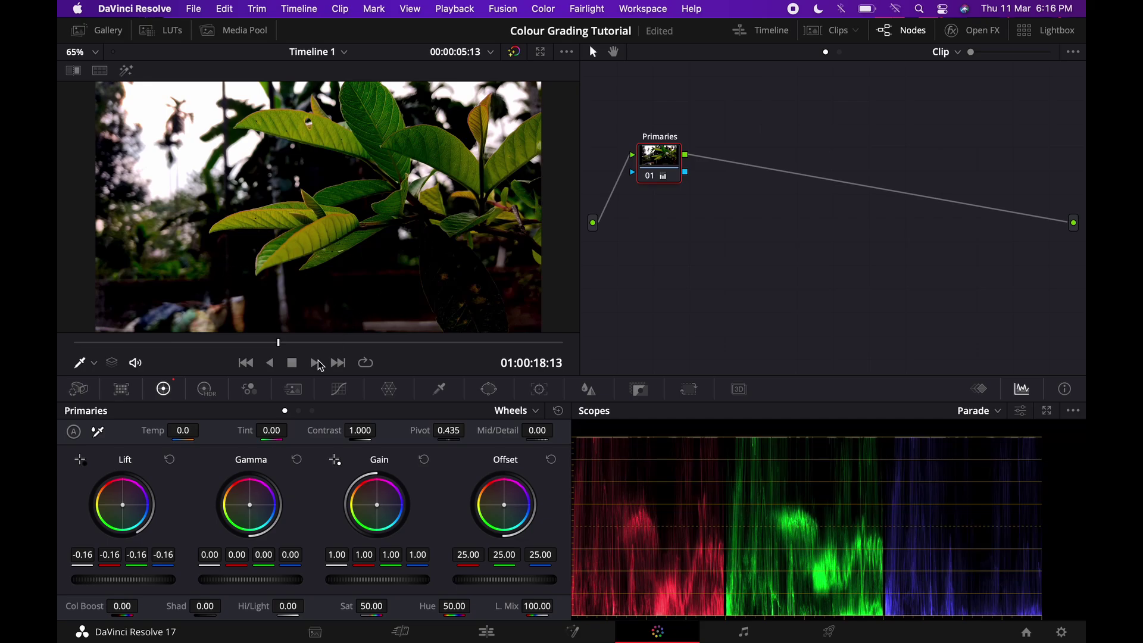
left_click_drag(125, 586, 315, 551)
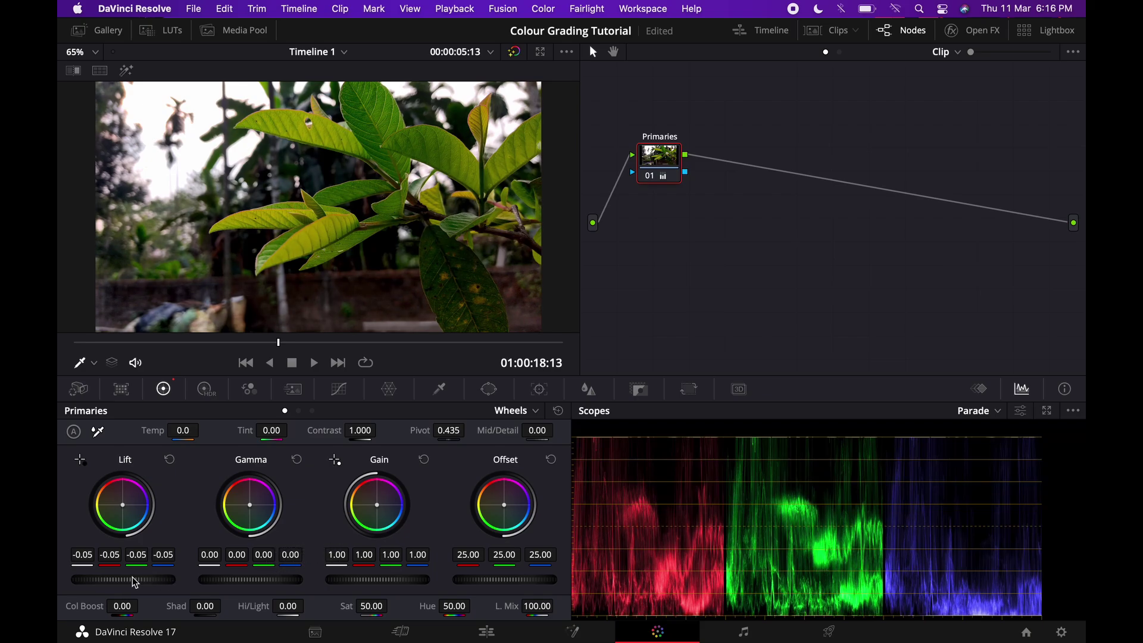
left_click_drag(133, 582, 169, 572)
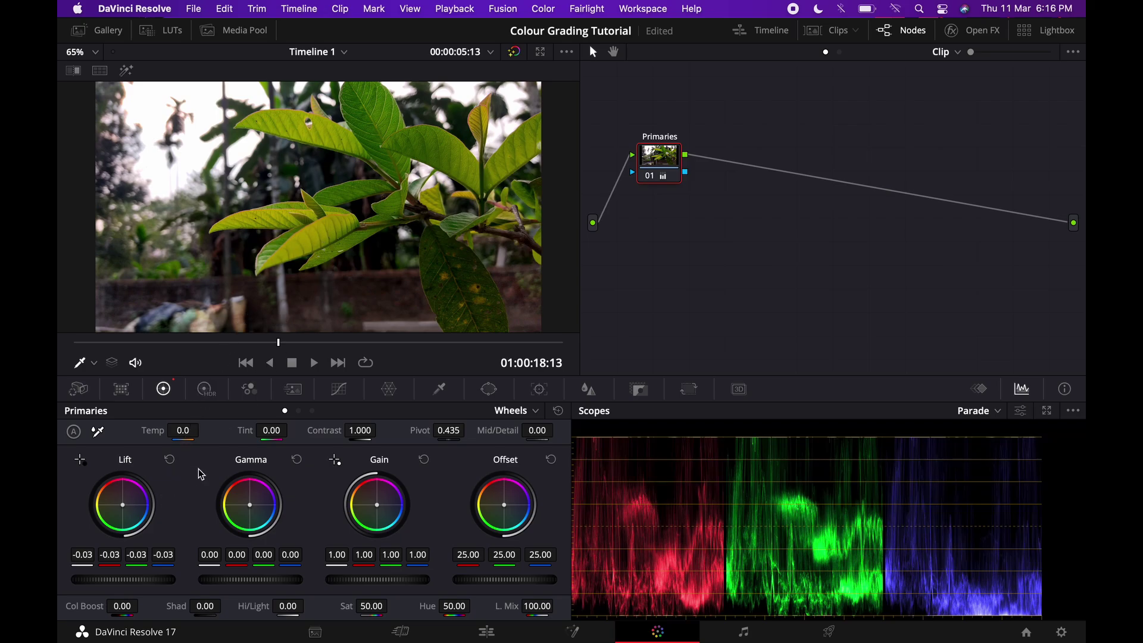
- Compare the plant image with and without the grade by repeatedly bypassing all colour grades and restoring them
left_click(514, 54)
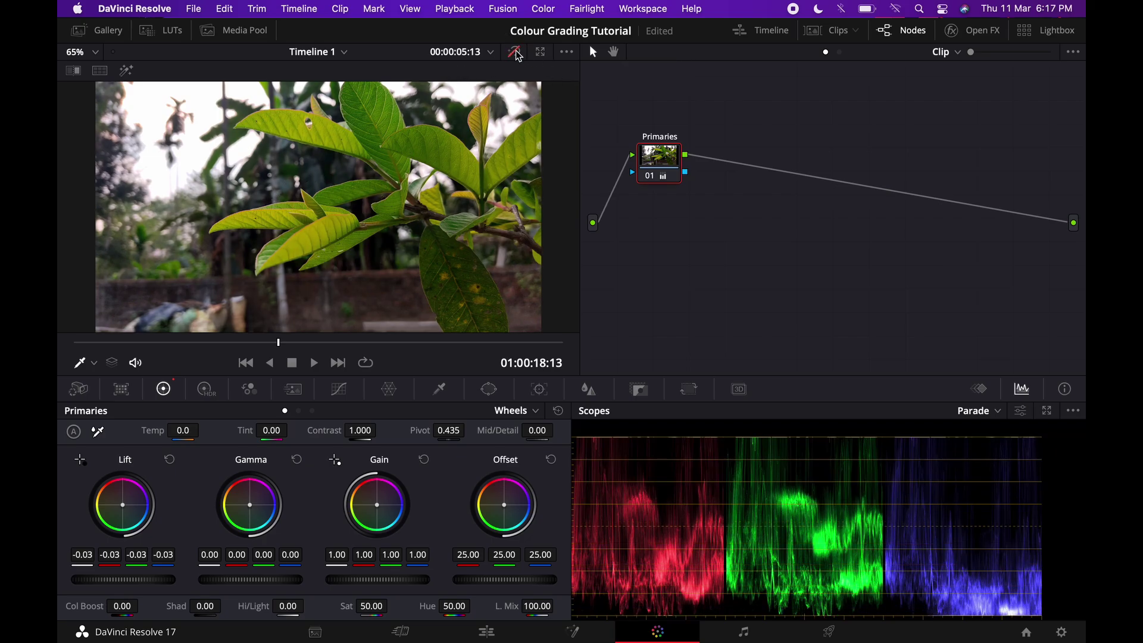
left_click(515, 53)
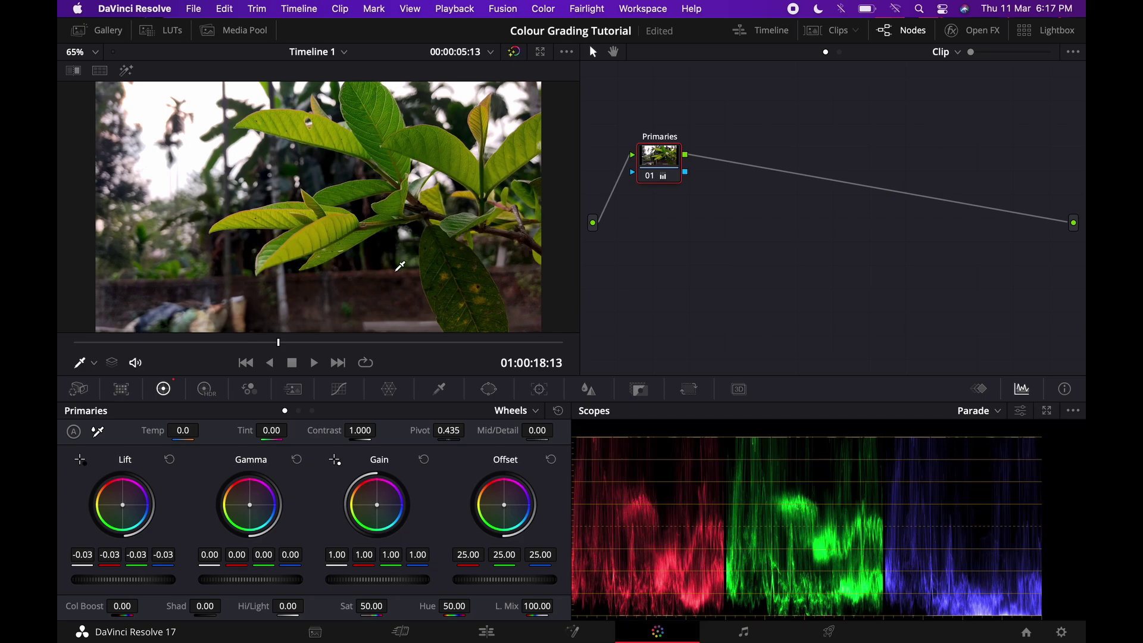
left_click(514, 54)
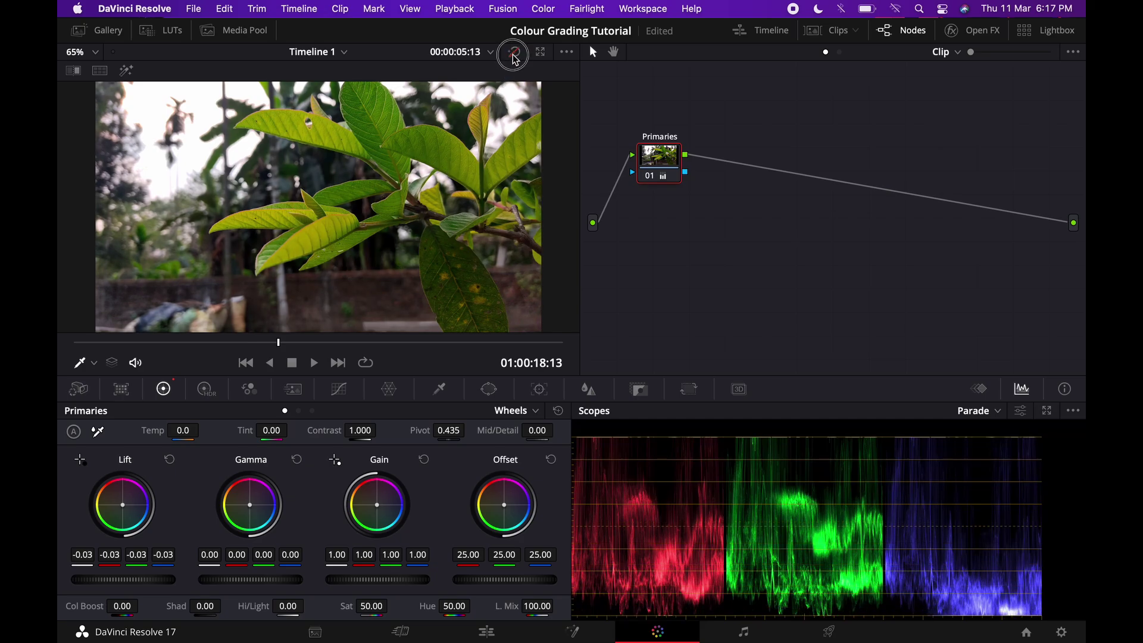
left_click(515, 54)
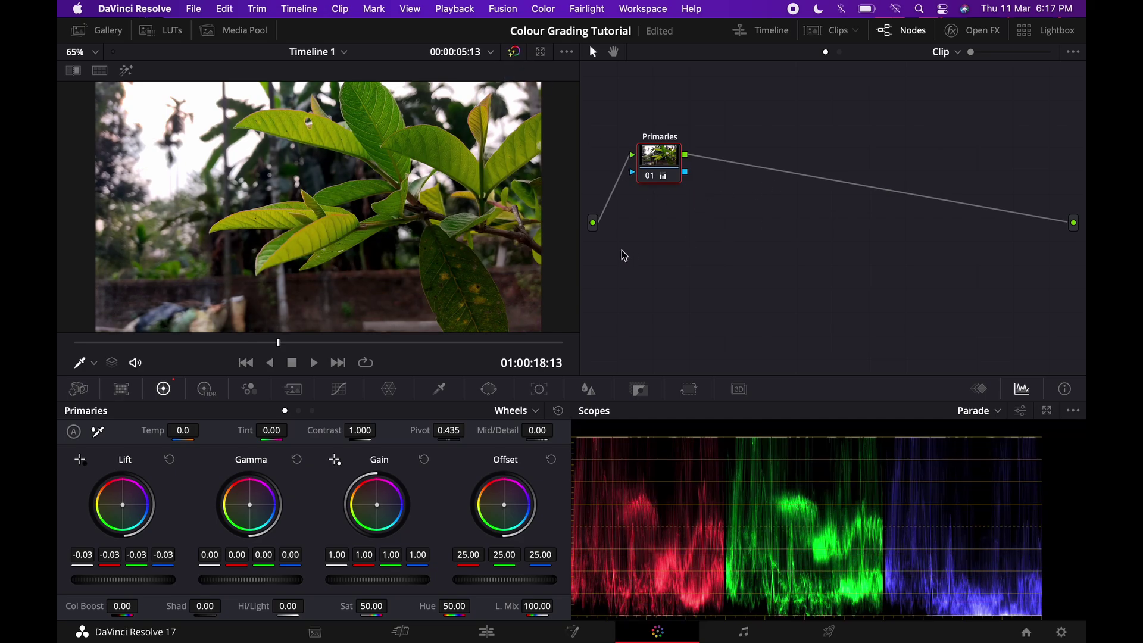
left_click(515, 55)
left_click(515, 55)
left_click(515, 55)
left_click(515, 55)
- Lower the master Gain to 0.96 on the Primaries node and compare the result with the ungraded image
left_click_drag(402, 583, 345, 567)
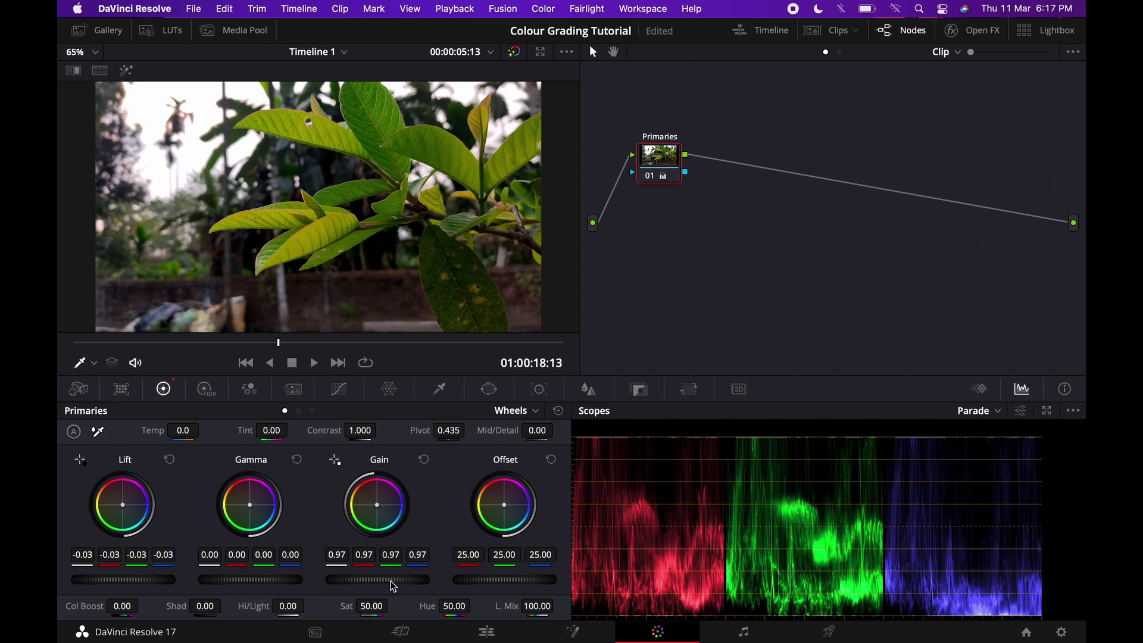
left_click_drag(391, 580, 398, 582)
left_click(516, 53)
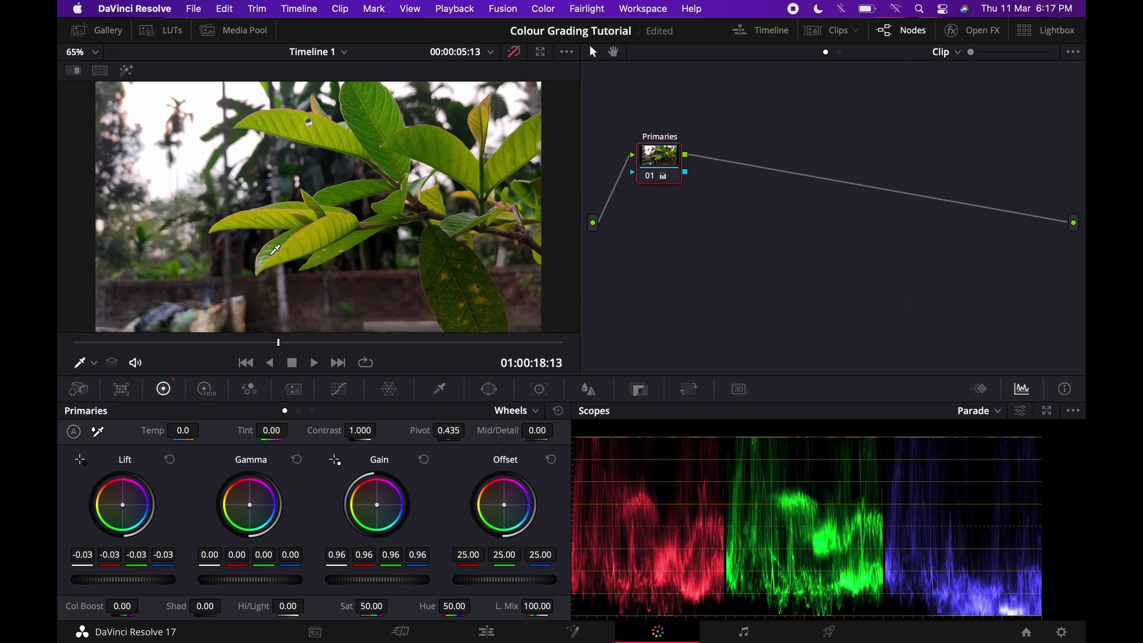
left_click(514, 53)
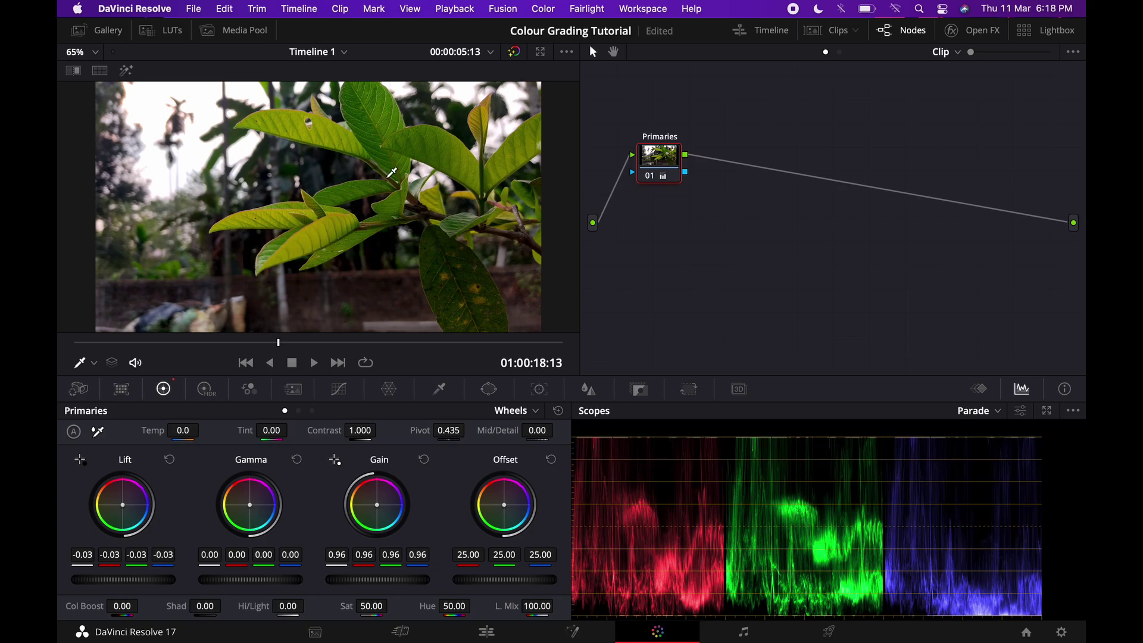
- Add a serial node after Primaries, space it out slightly and label it Mix
left_click_drag(658, 170, 652, 174)
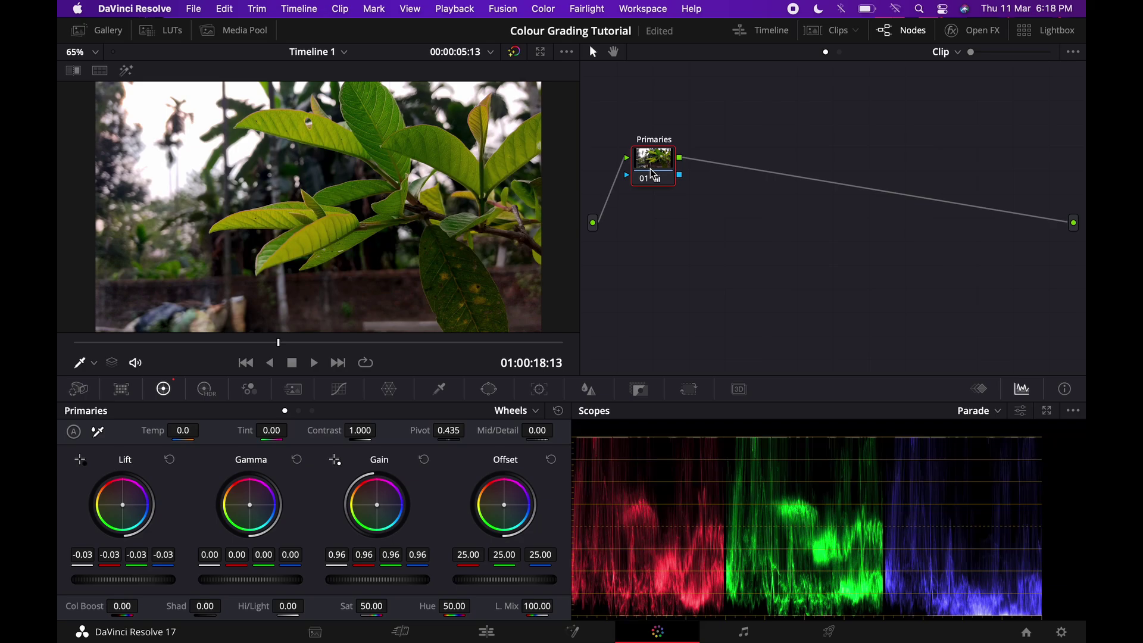
key("alt+s")
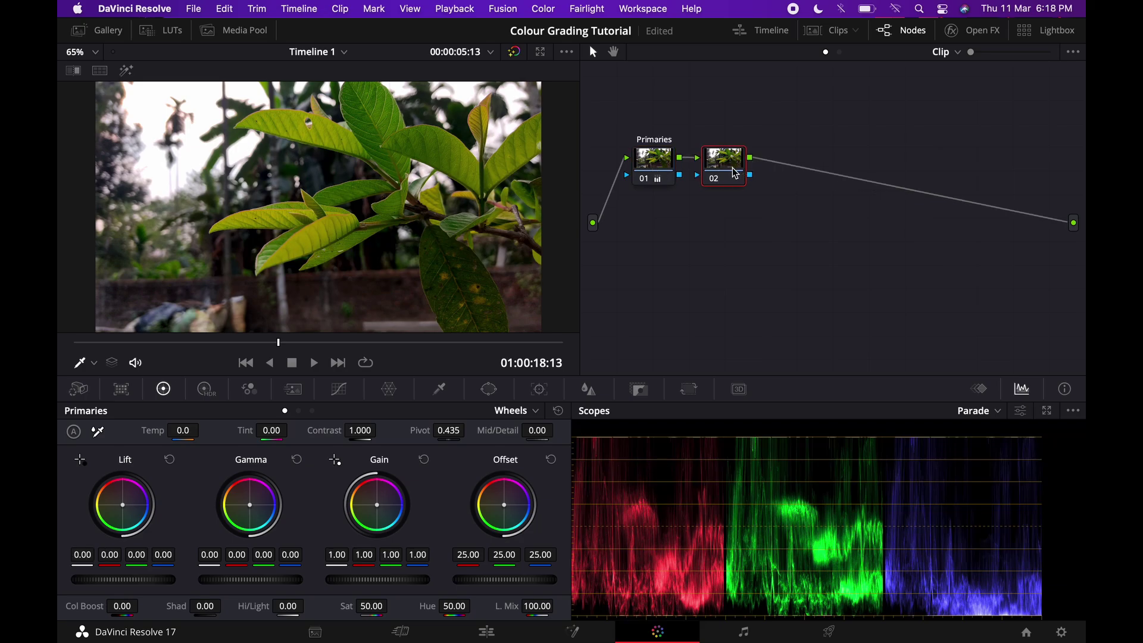
mouse_move(748, 172)
left_mouse_down()
mouse_move(738, 174)
mouse_move(744, 168)
left_mouse_up()
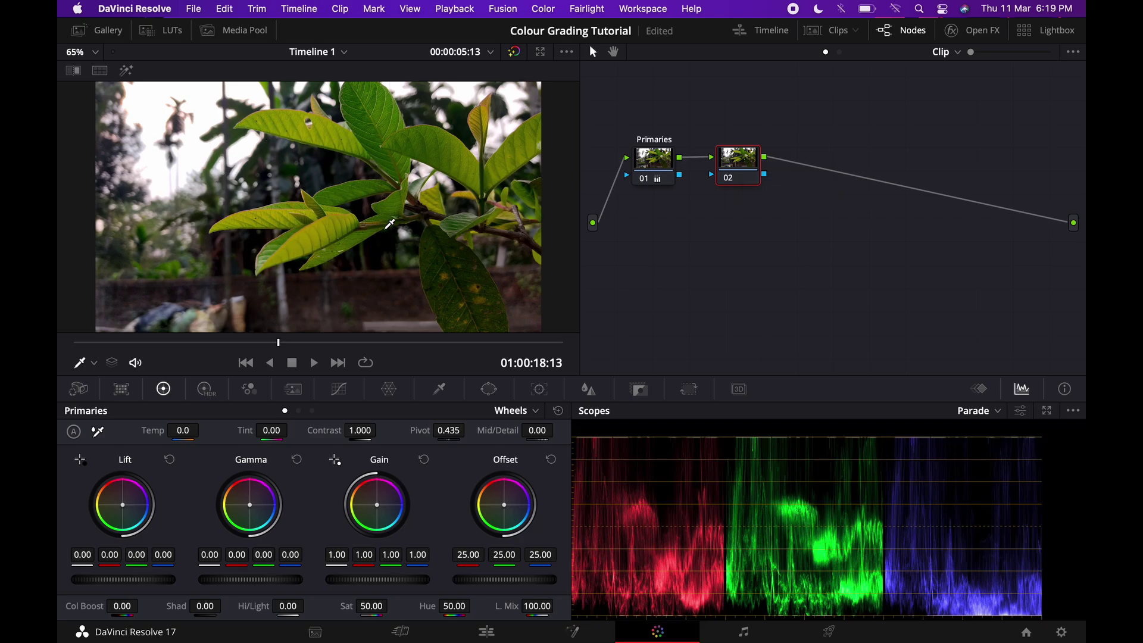
right_click(744, 169)
left_click(742, 191)
key("Return")
- Warm the highlights on the Mix node by shifting Gain towards orange, with red 1.11, green 0.99 and blue 0.77, and compare with the ungraded image
left_click(379, 510)
mouse_move(376, 505)
left_mouse_down()
mouse_move(356, 484)
mouse_move(344, 489)
left_mouse_up()
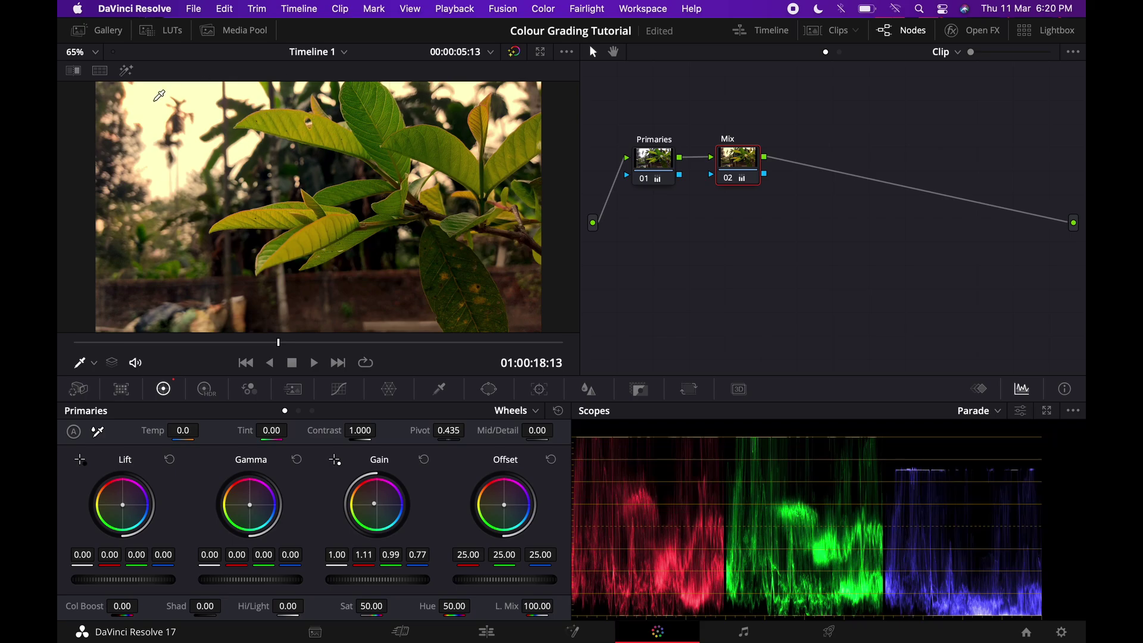
left_click(517, 54)
left_click(515, 54)
- Shift the Mix node's Lift towards teal, with red -0.03, green 0.01 and blue 0.02, and warm Gain further to 1.15, 0.98 and 0.74
left_click_drag(124, 507, 123, 507)
left_click_drag(124, 507, 129, 517)
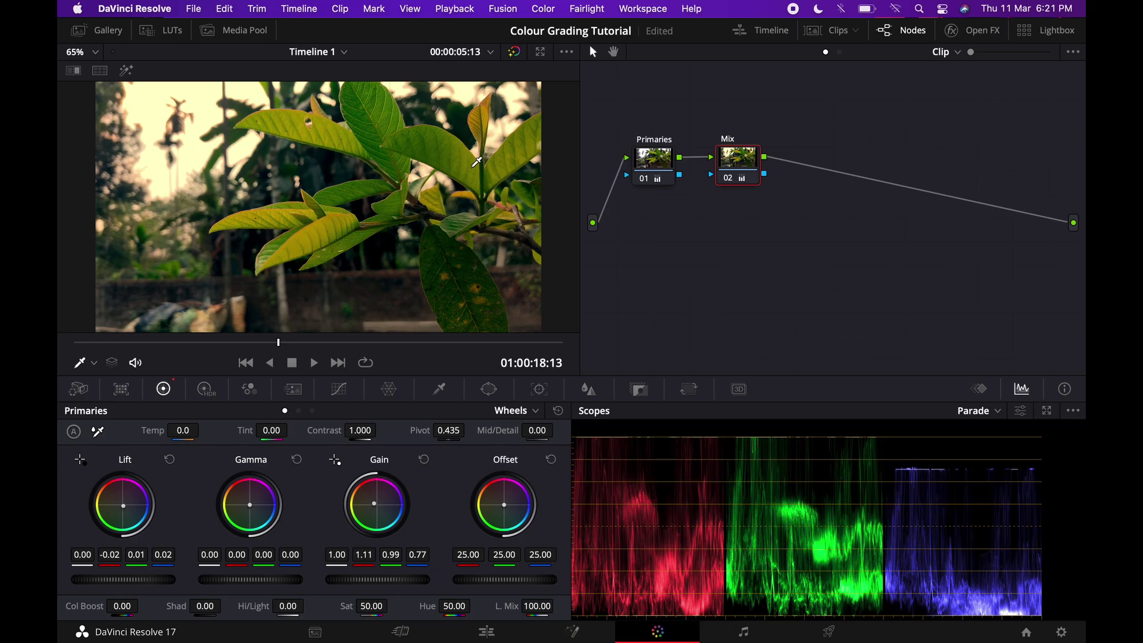
left_click(515, 54)
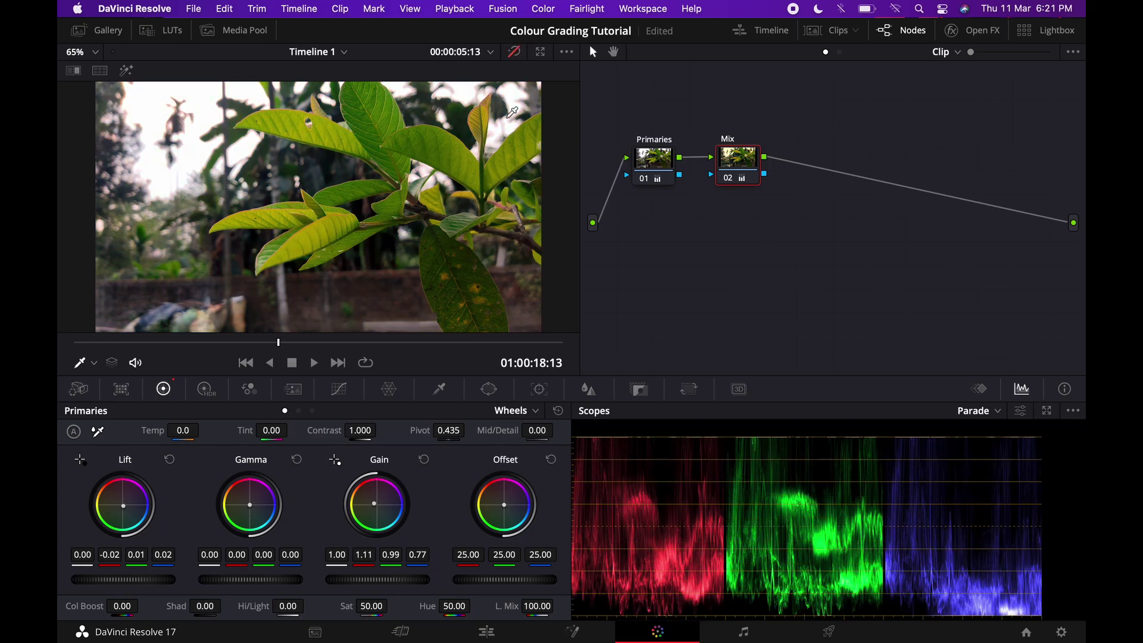
left_click(516, 54)
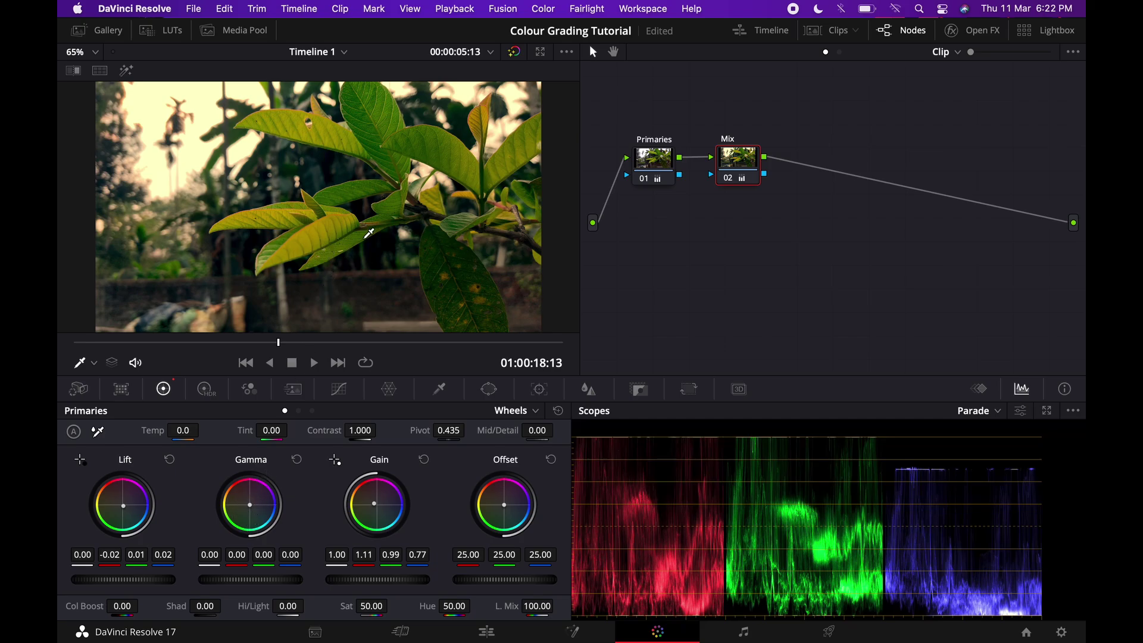
left_click_drag(387, 518, 386, 514)
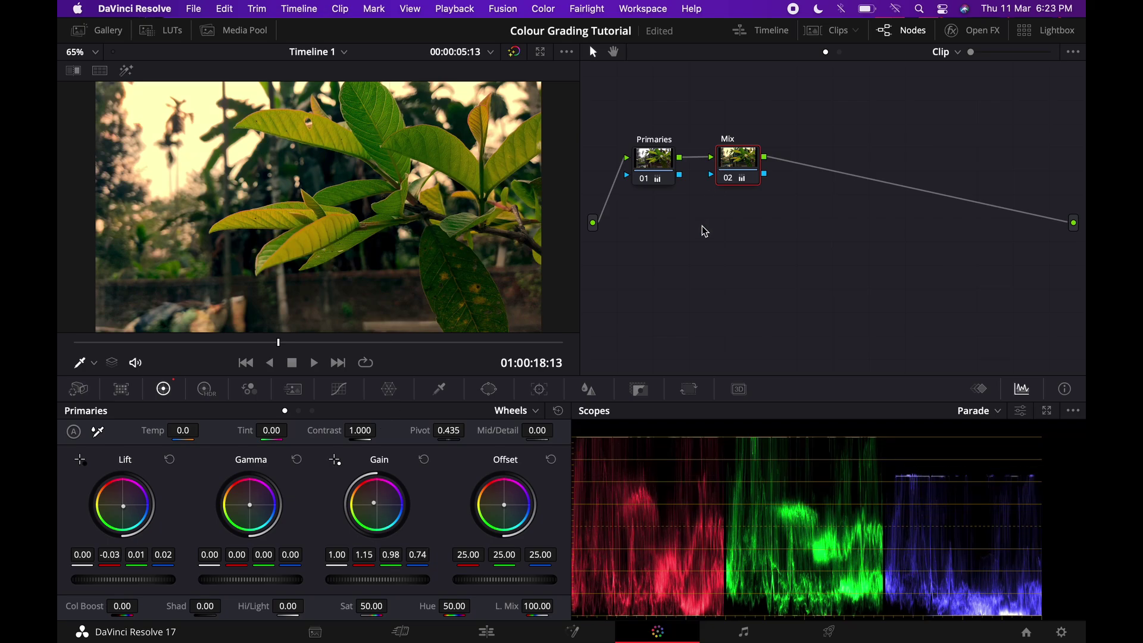
- Add a serial node after Mix and label it Curves
key("alt+s")
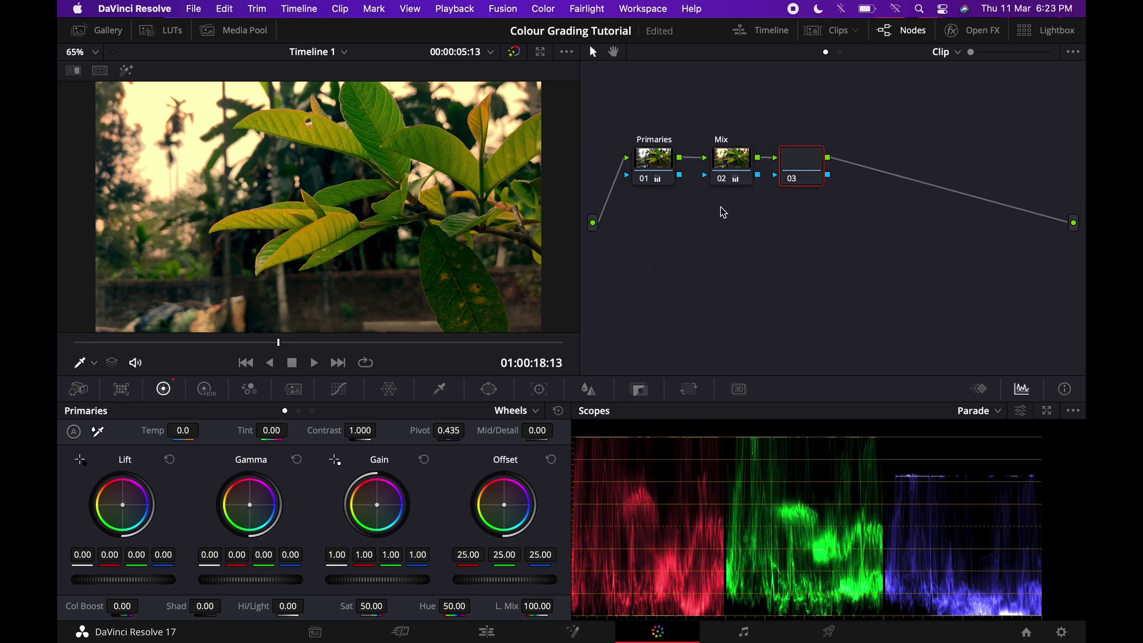
left_click_drag(800, 167, 803, 167)
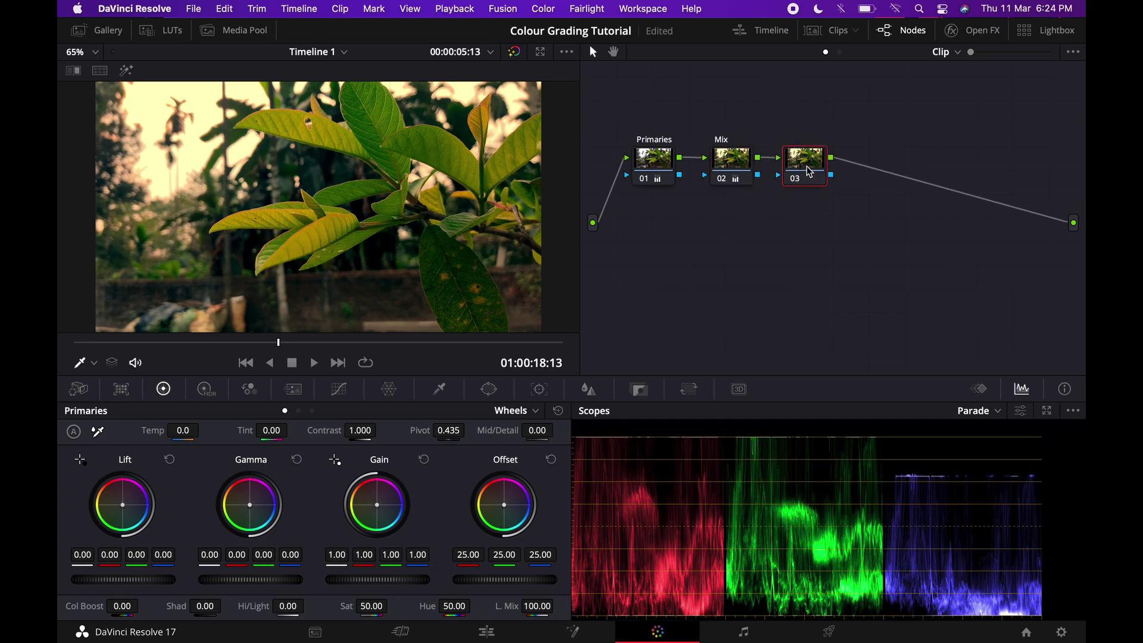
right_click(810, 172)
key("Escape")
type("Curves")
key("Return")
- Raise the black point of the custom curve slightly on the Curves node, and compare the image with that node disabled and enabled
left_click(339, 391)
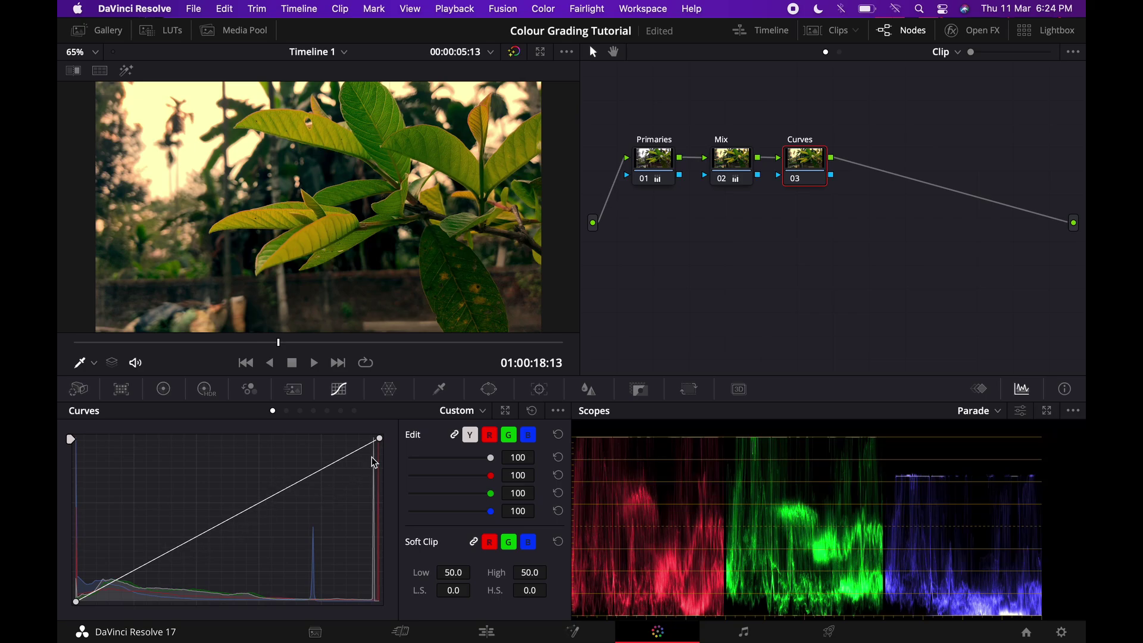
left_click(166, 390)
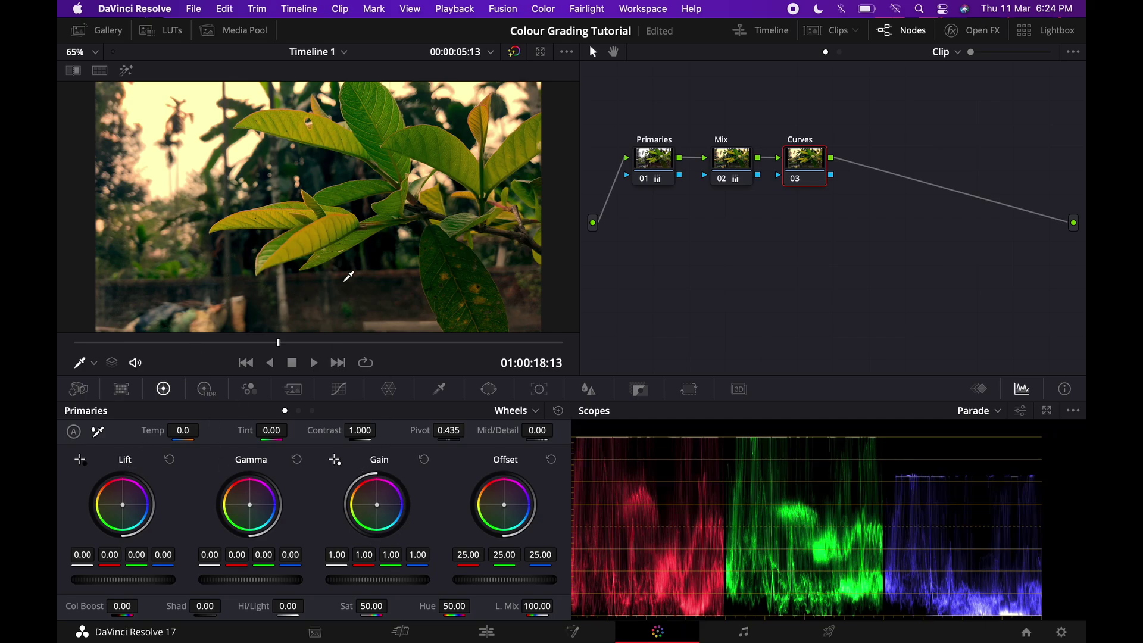
left_click(340, 390)
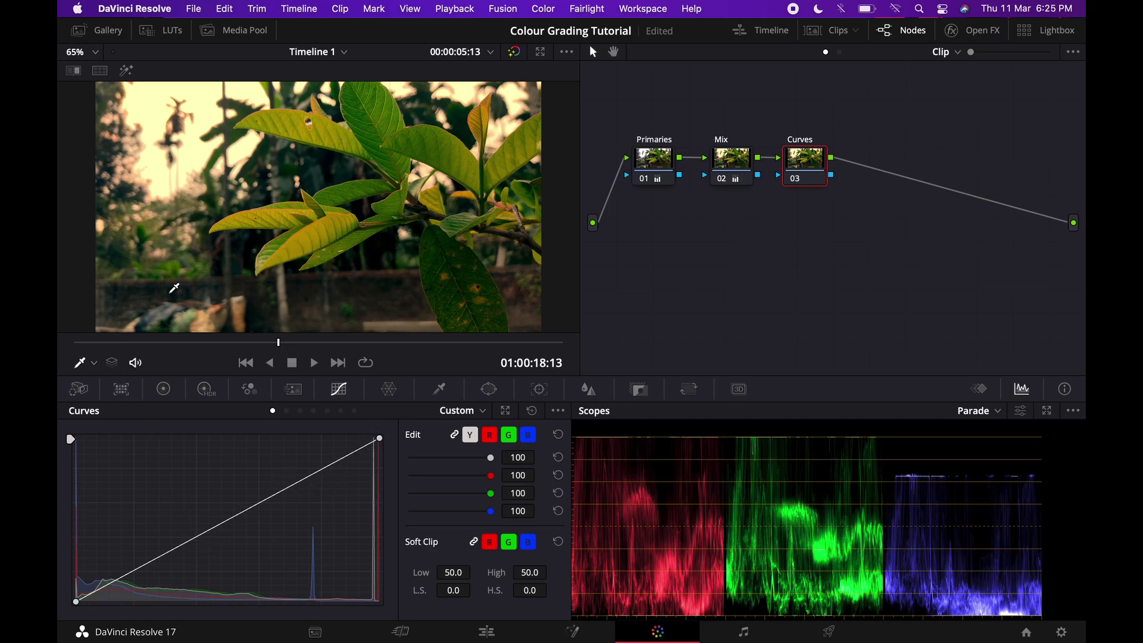
left_click(77, 604)
left_click_drag(76, 607, 65, 596)
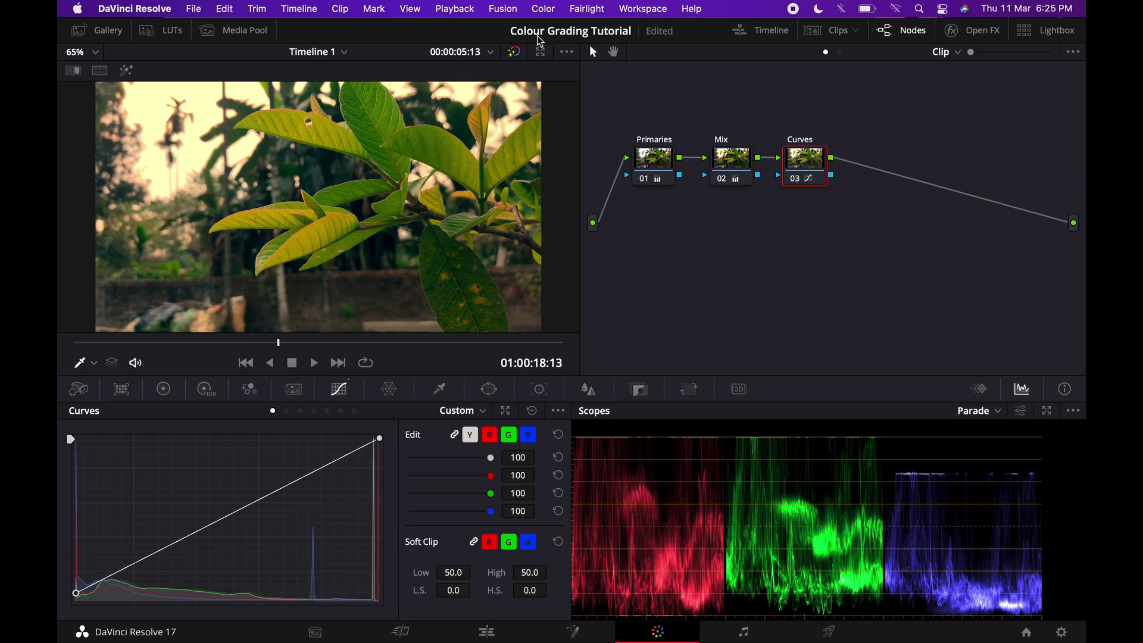
left_click(797, 182)
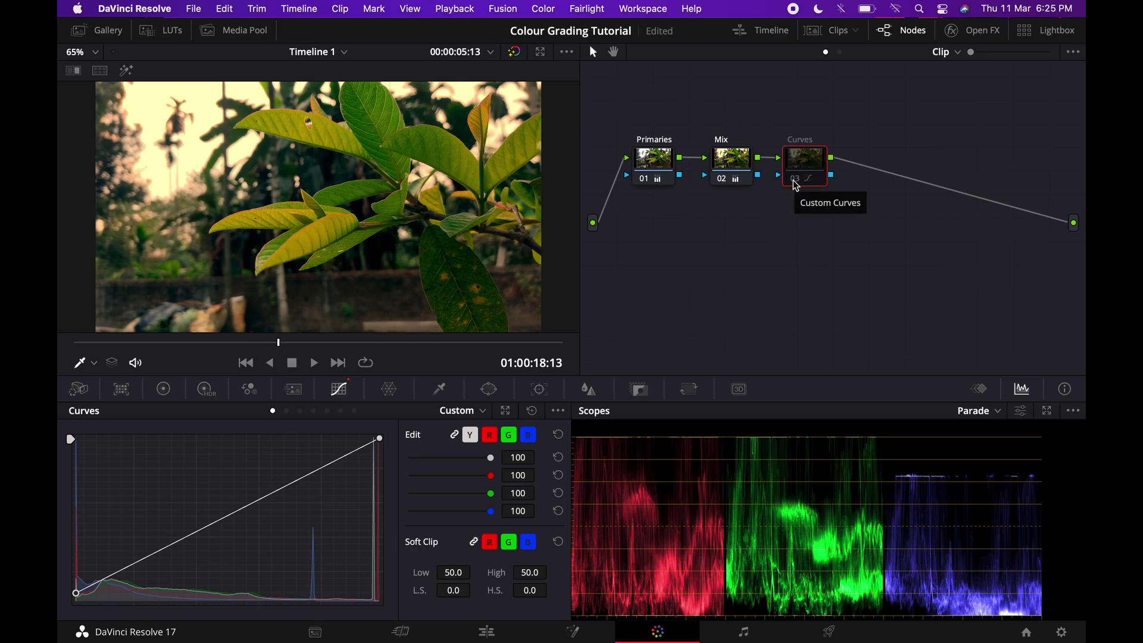
left_click(796, 182)
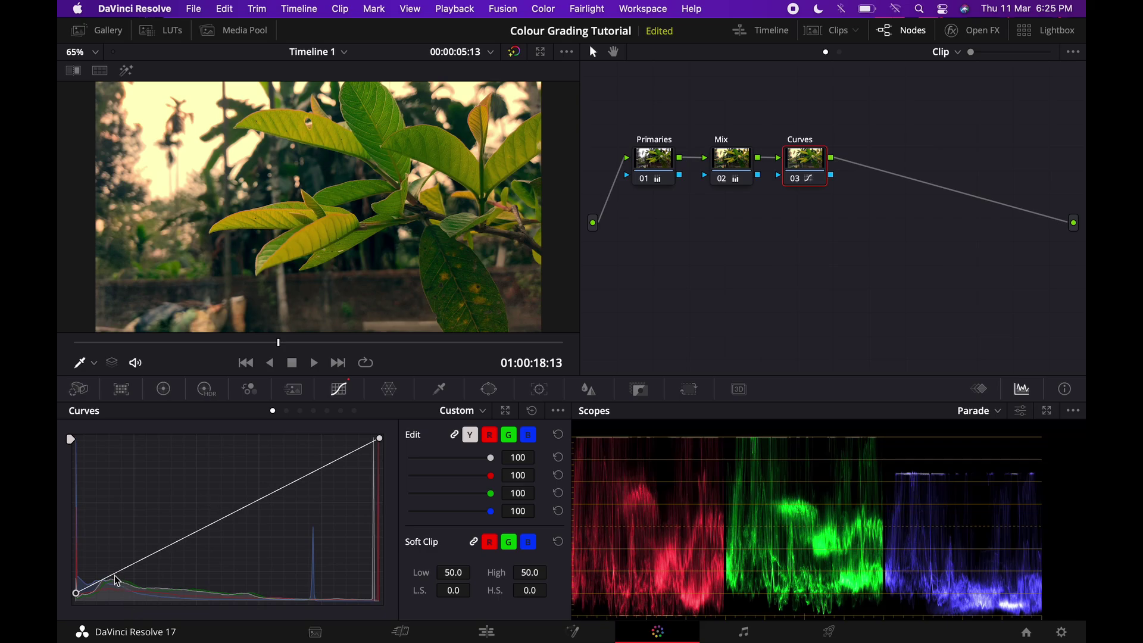
- Add a shadow control point to the custom curve, pull it down slightly, and check the effect with the Curves node off and on
left_click_drag(117, 581, 121, 585)
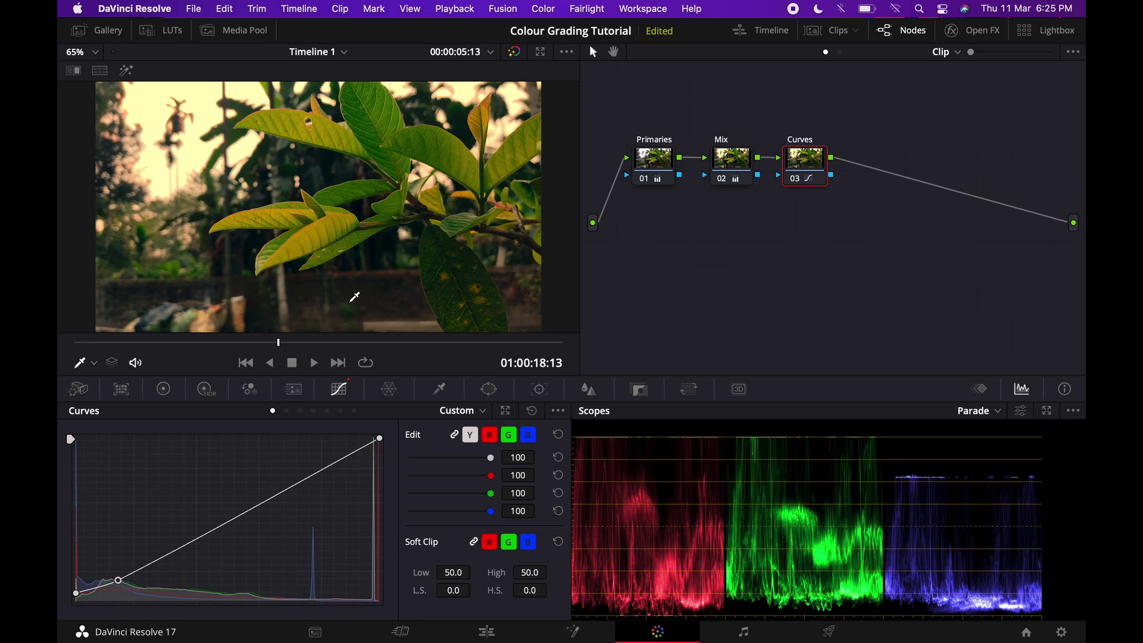
left_click(795, 182)
left_click(795, 182)
scroll(371, 263, "down", 3)
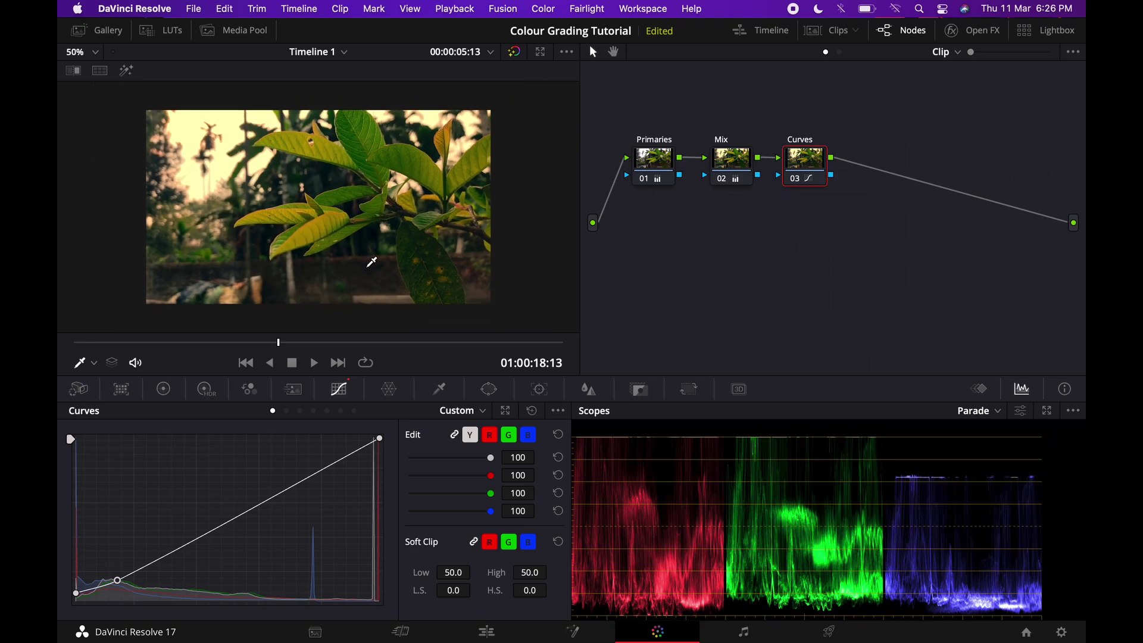
scroll(372, 262, "up", 2)
scroll(372, 262, "down", 1)
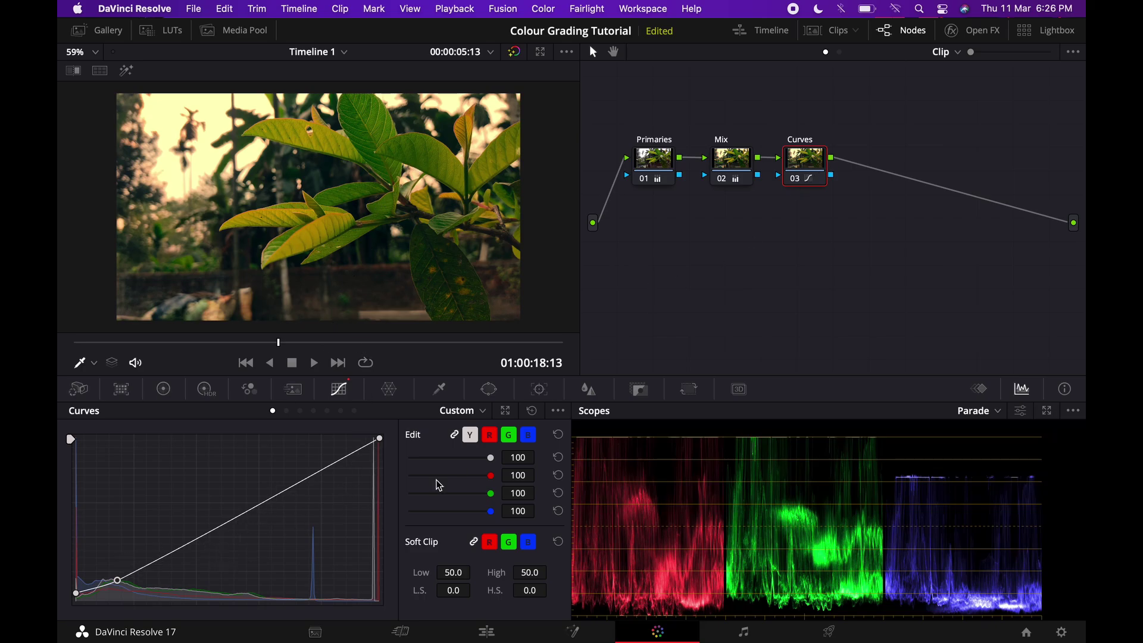
- Refine the custom curve with a slightly raised midtone point, a lowered white point and a slightly lower black point
mouse_move(240, 524)
left_mouse_down()
mouse_move(221, 503)
mouse_move(242, 530)
mouse_move(225, 514)
mouse_move(227, 524)
left_mouse_up()
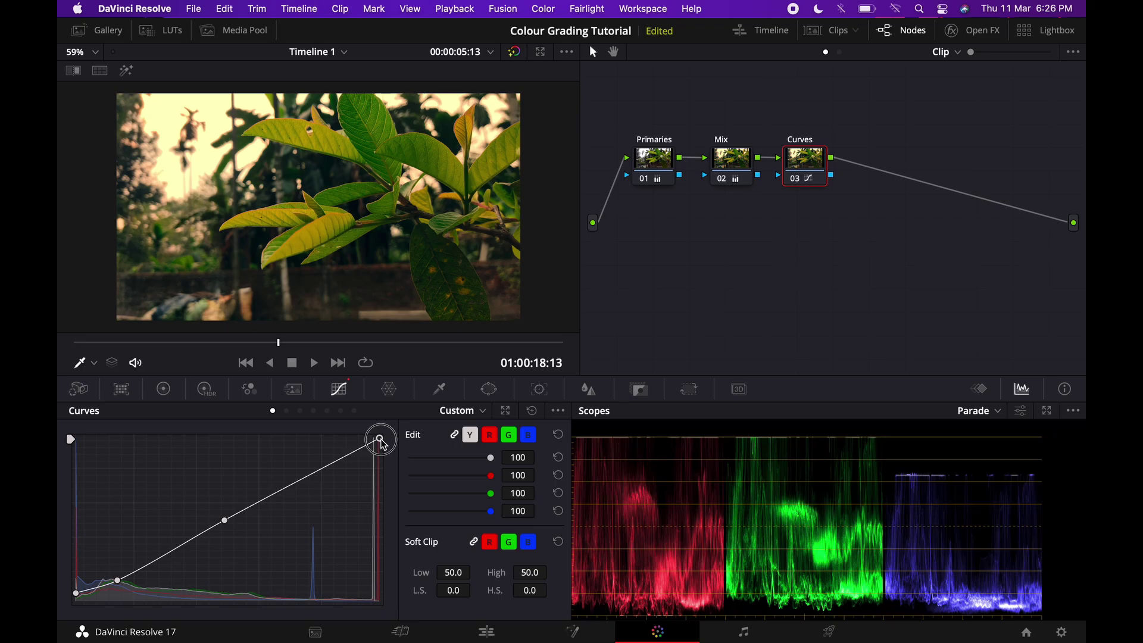
left_click_drag(383, 442, 384, 449)
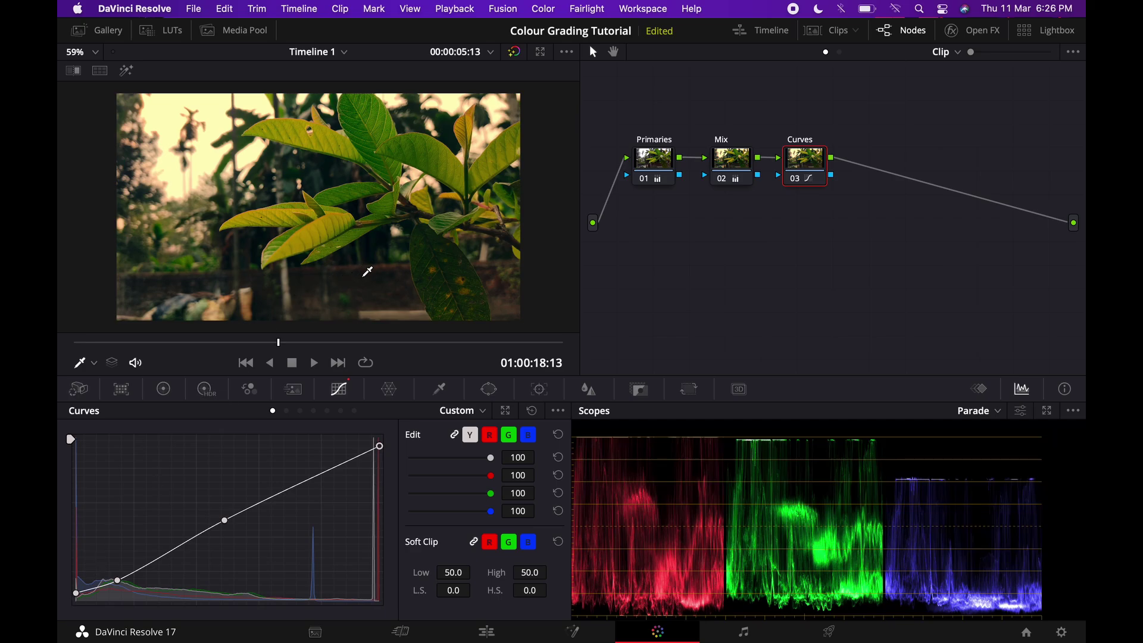
left_click(78, 595)
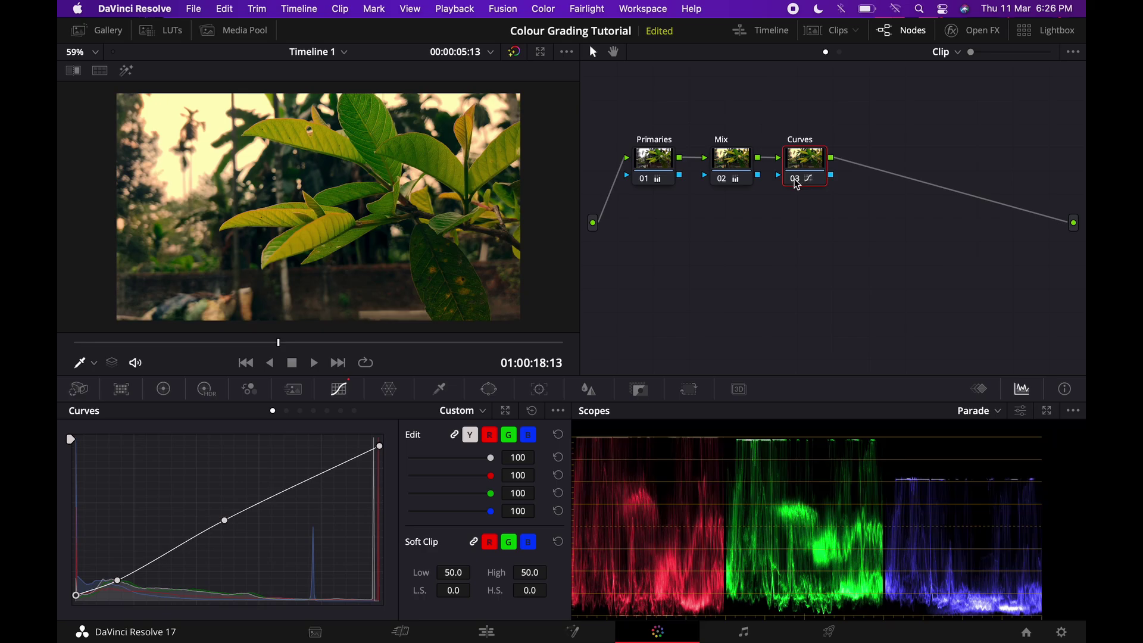
- Compare the image with and without the Curves node, and with and without the whole grade
key("super+d")
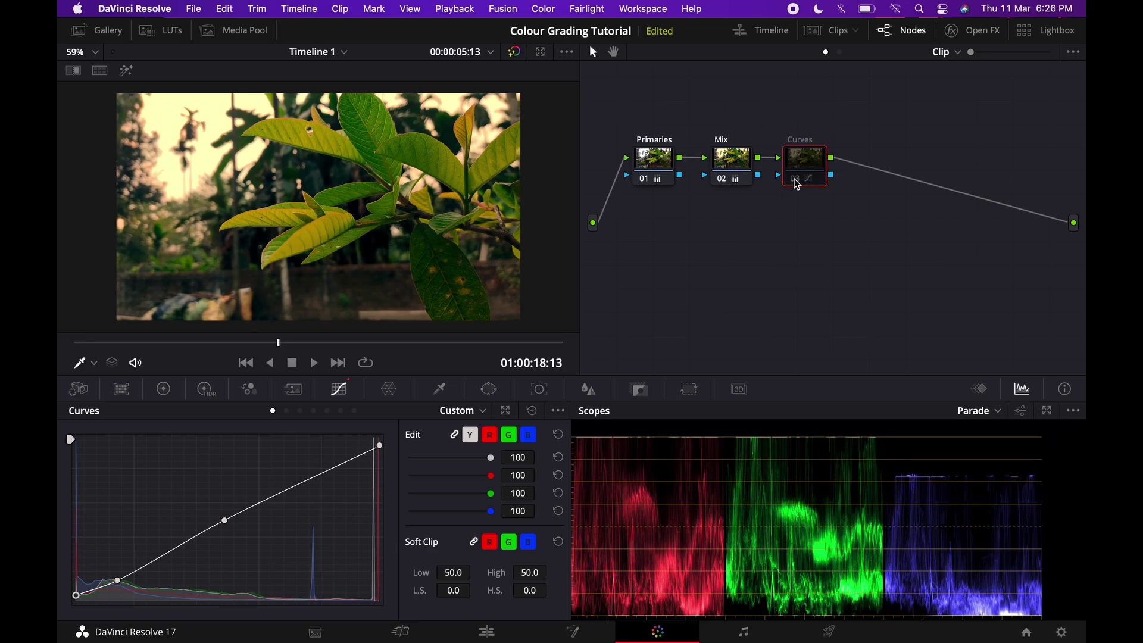
key("super+d")
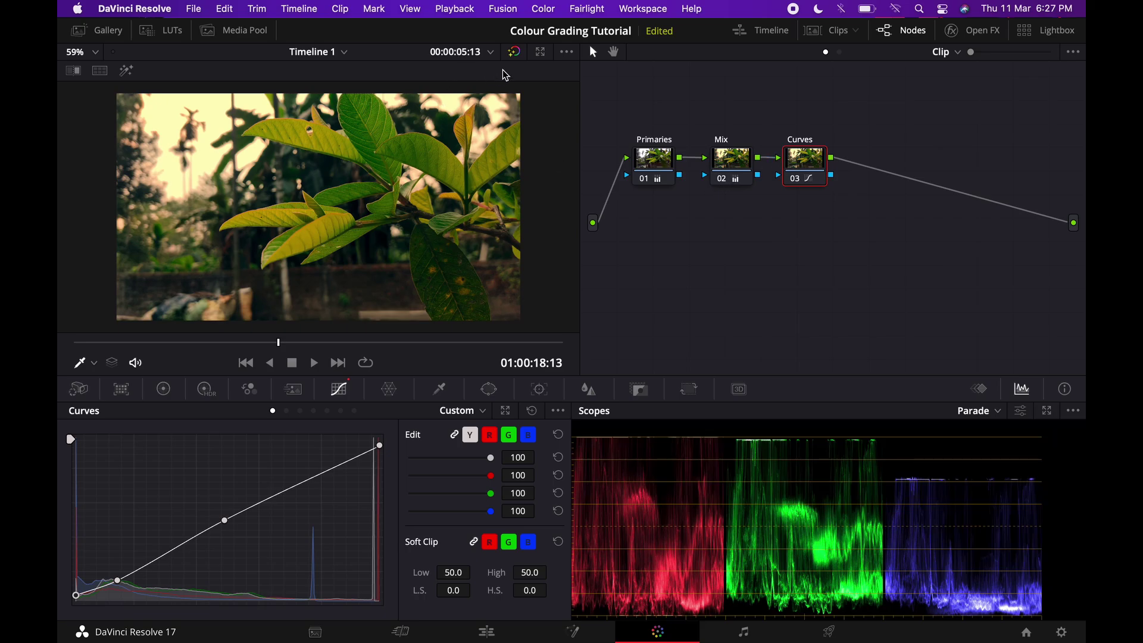
left_click(515, 53)
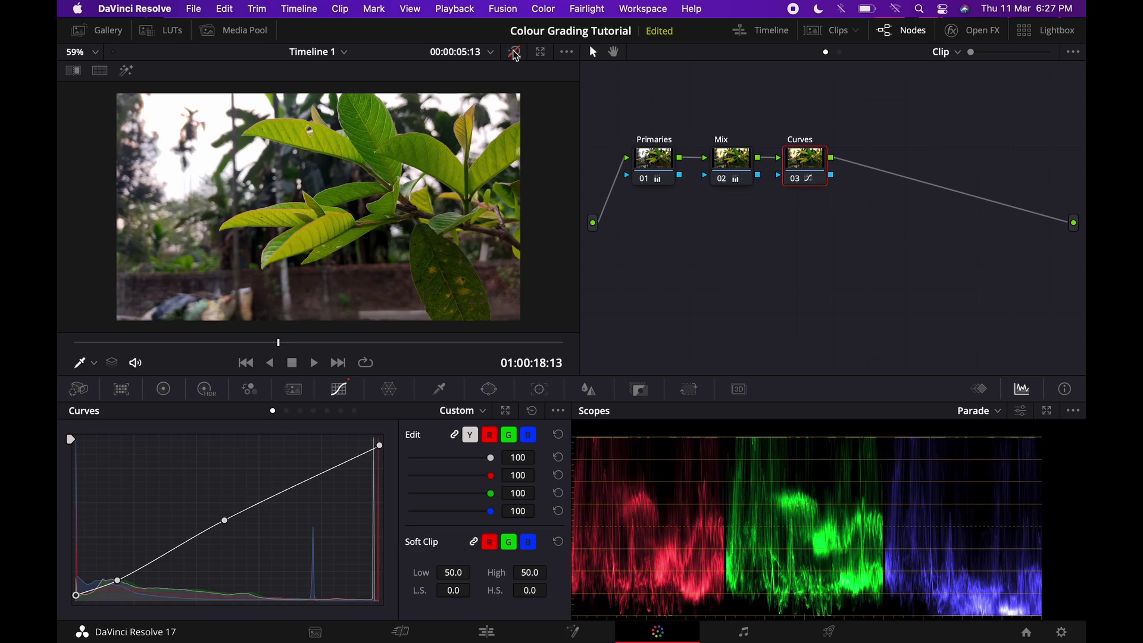
left_click(515, 53)
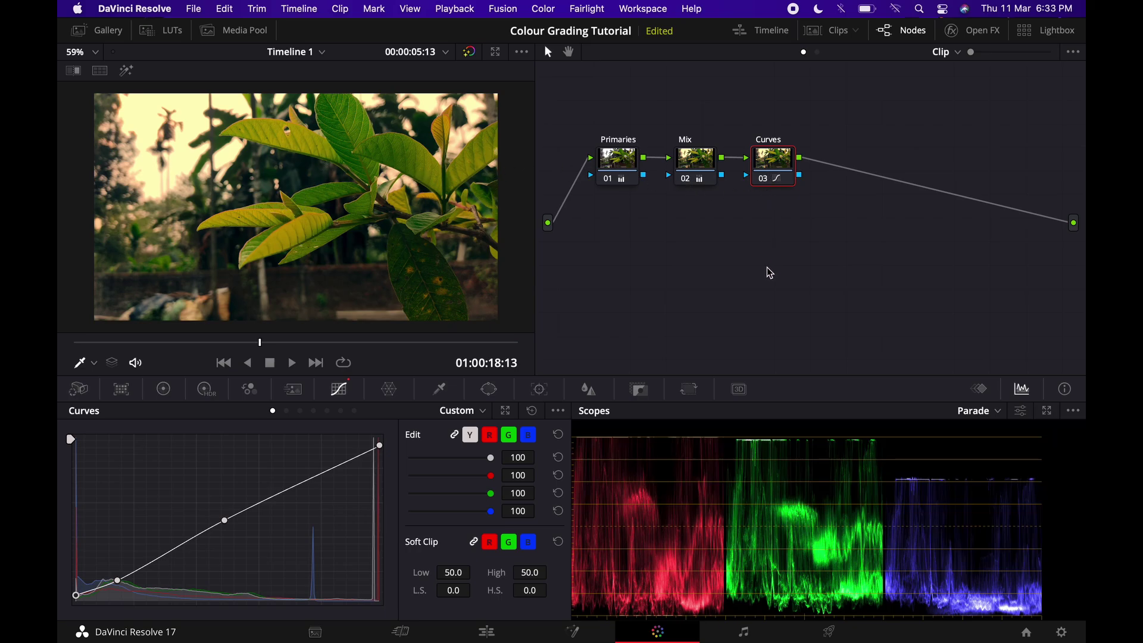
- Add a serial node after Curves, space it out slightly and label it Vingette
key("alt+s")
left_click_drag(845, 170, 860, 175)
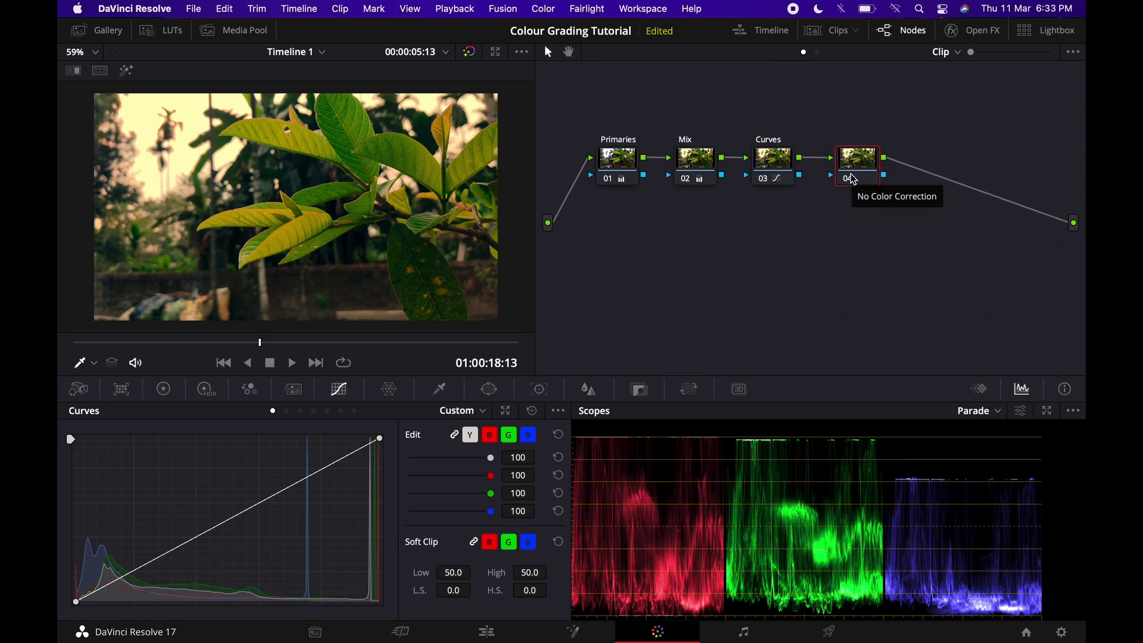
right_click(854, 179)
left_click(872, 203)
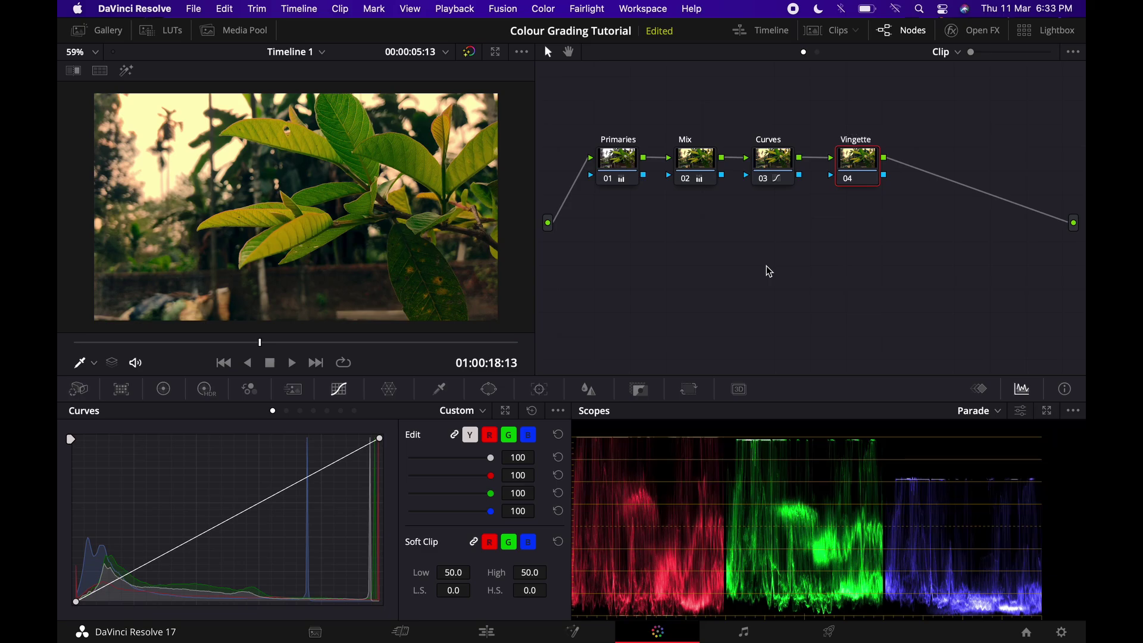
- Add a circular window to the Vingette node, stretched into a wide ellipse with size about 50.44, aspect about 76.29 and softness about 7.58
left_click(860, 169)
left_click_drag(861, 171, 858, 171)
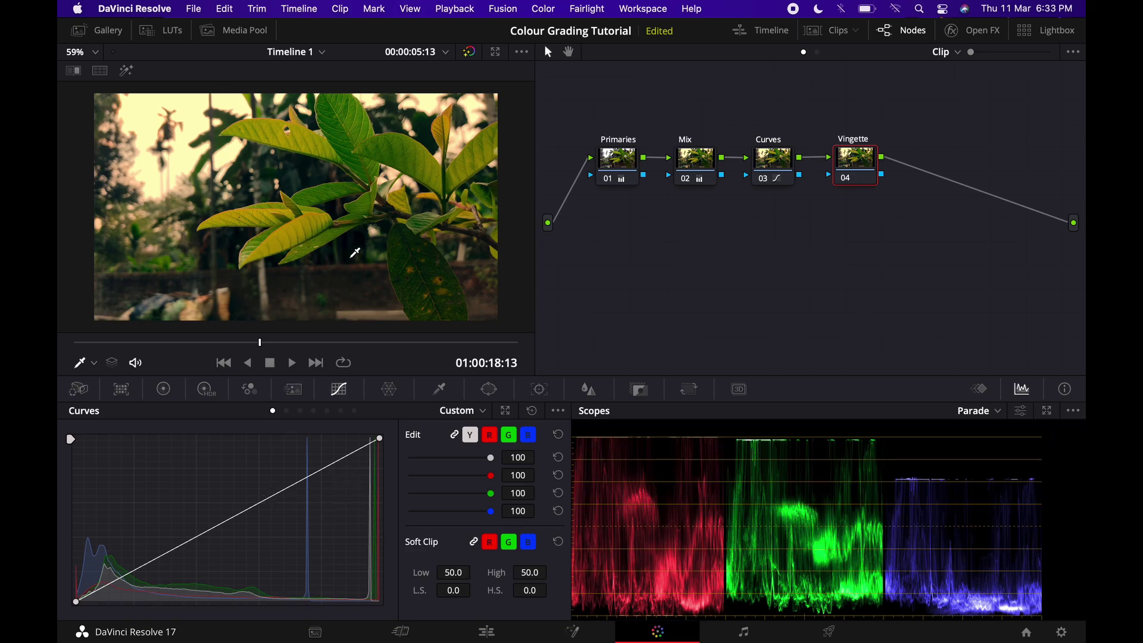
left_click(490, 390)
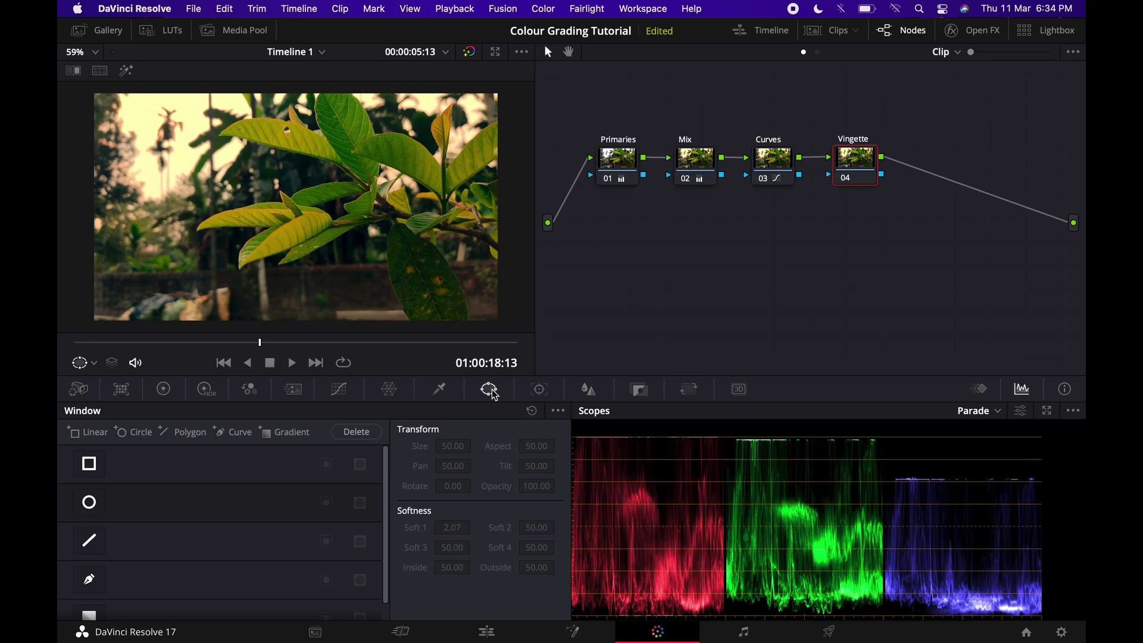
left_click(89, 503)
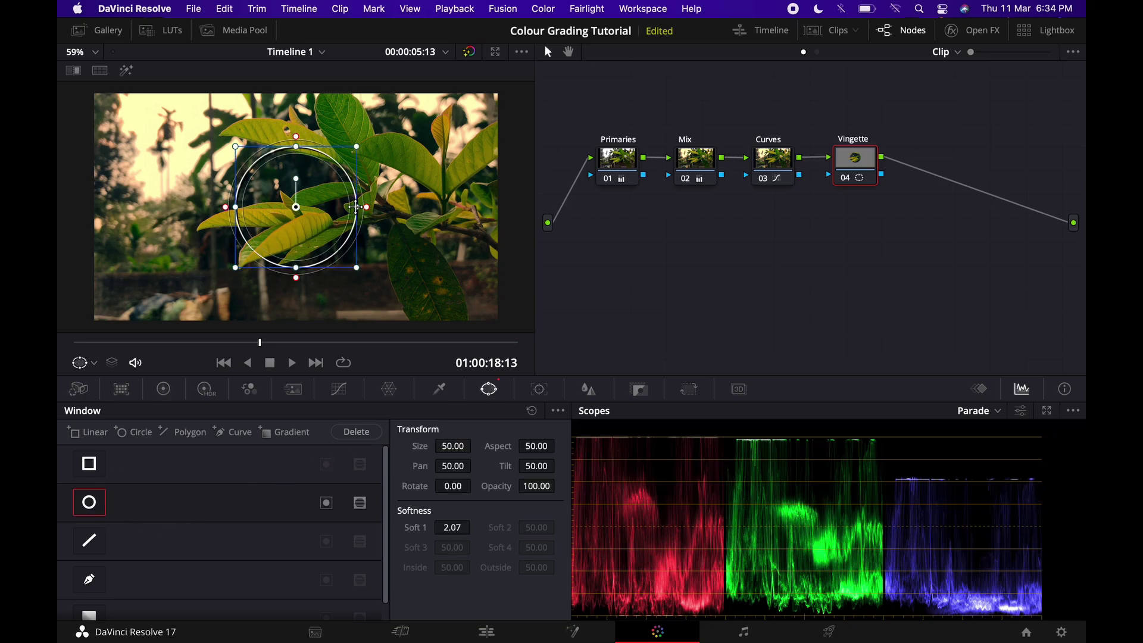
left_click_drag(356, 207, 428, 203)
left_click_drag(431, 268, 462, 289)
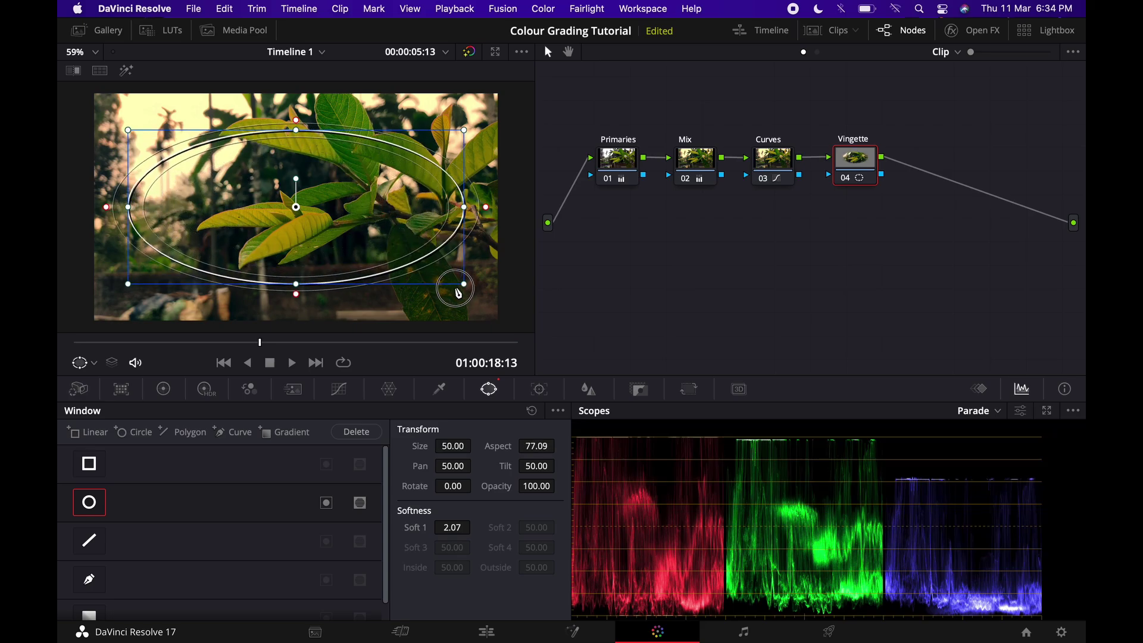
mouse_move(296, 123)
left_mouse_down()
mouse_move(296, 110)
mouse_move(297, 126)
left_mouse_up()
left_click_drag(486, 210, 523, 206)
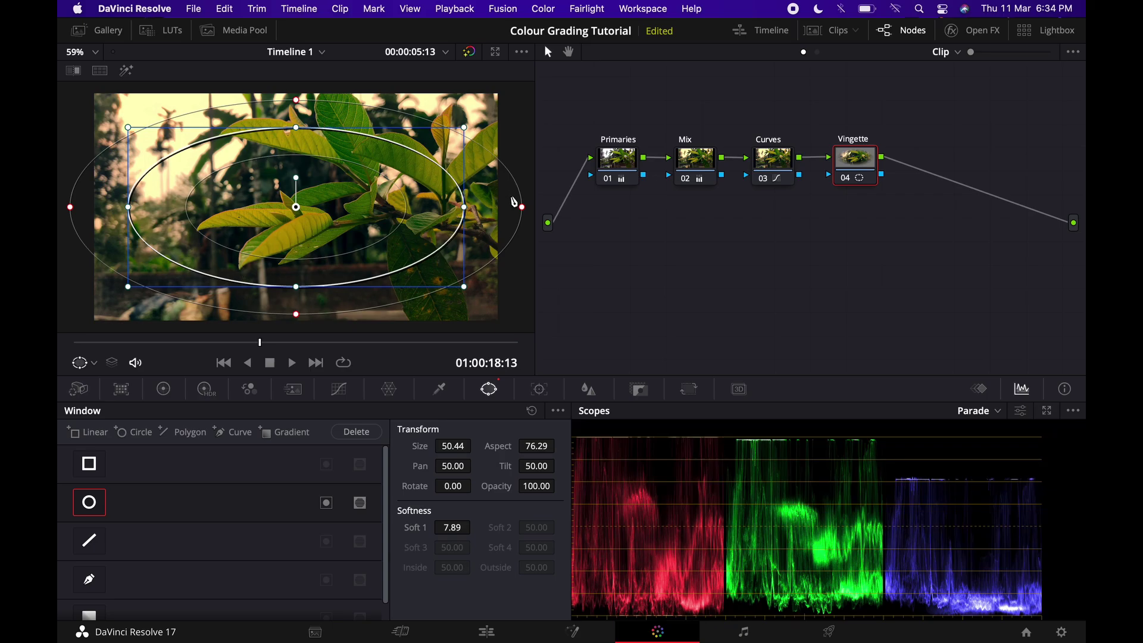
left_click_drag(523, 208, 519, 207)
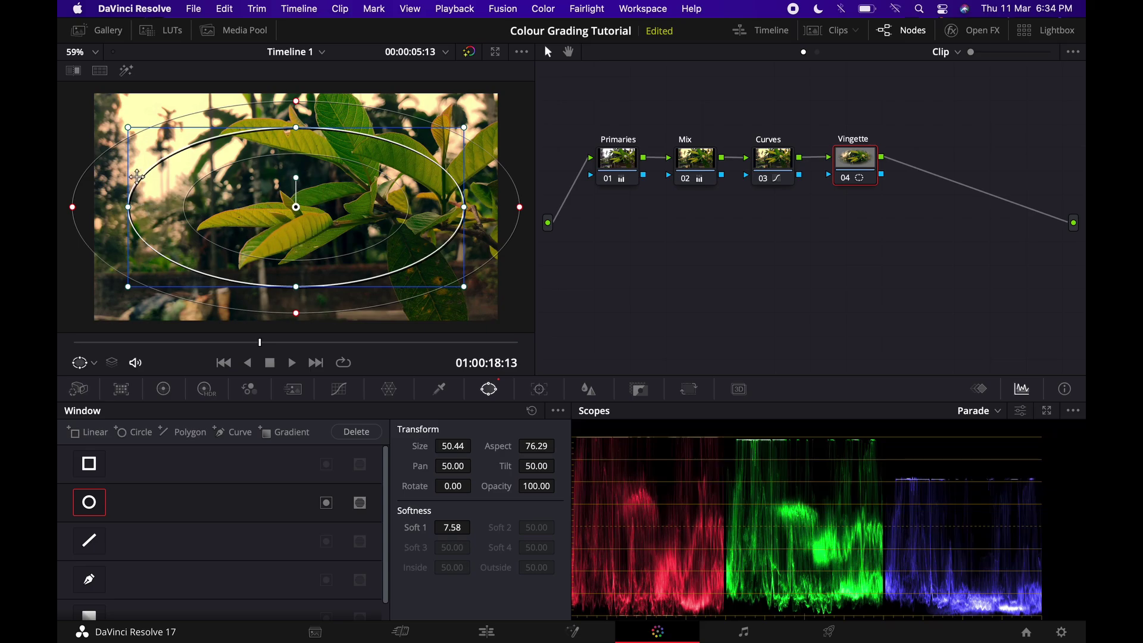
- Add an outside node after the Vingette node, space it out slightly and label it outside
left_click_drag(866, 160, 865, 164)
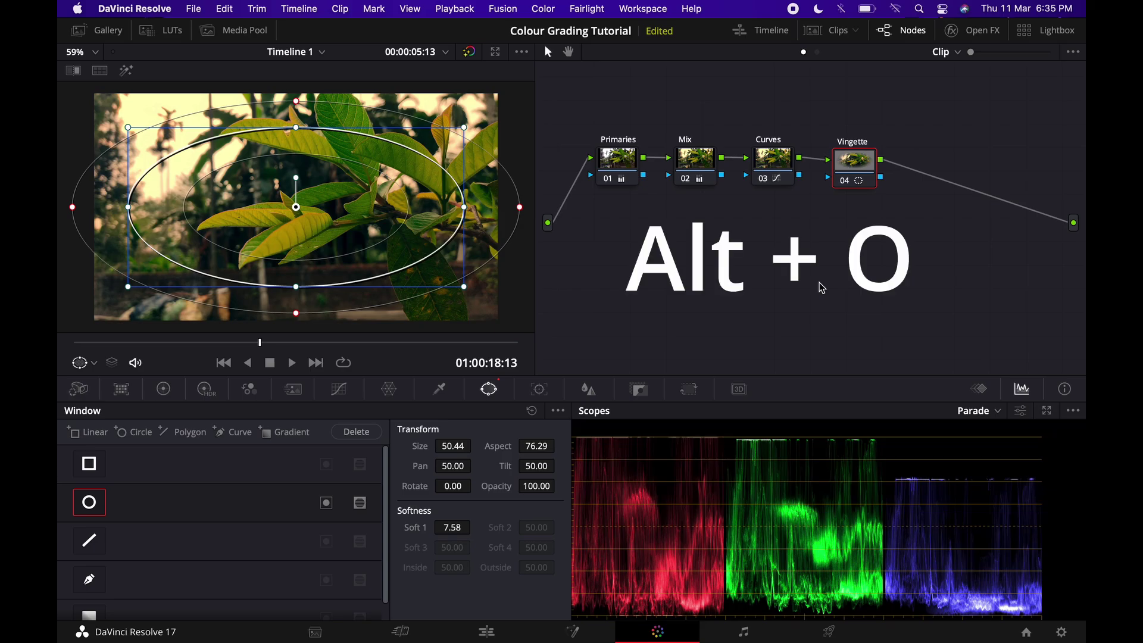
key("alt+o")
left_click_drag(927, 174, 933, 172)
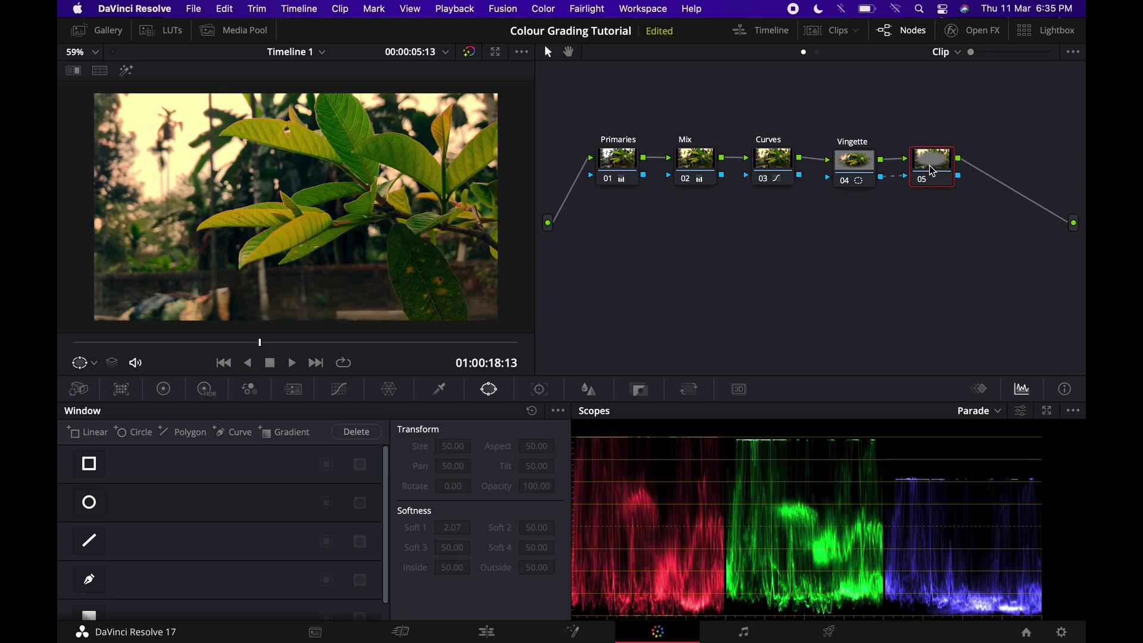
right_click(933, 171)
key("Escape")
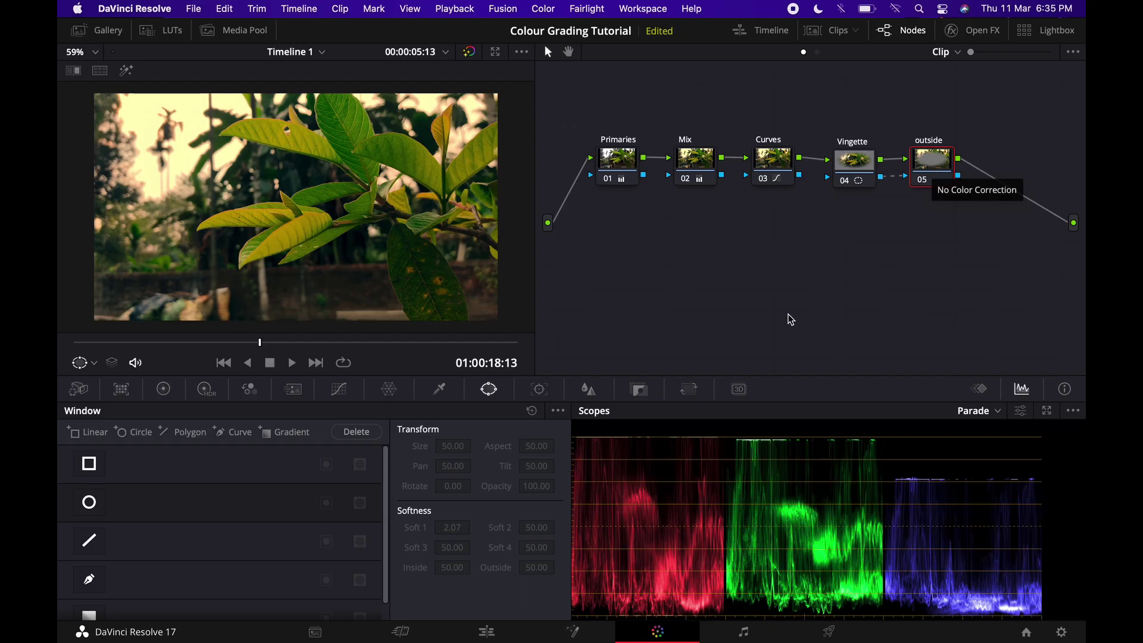
- Add a midtone point to the outside node's custom curve and pull it down slightly to darken the image edges
left_click(345, 390)
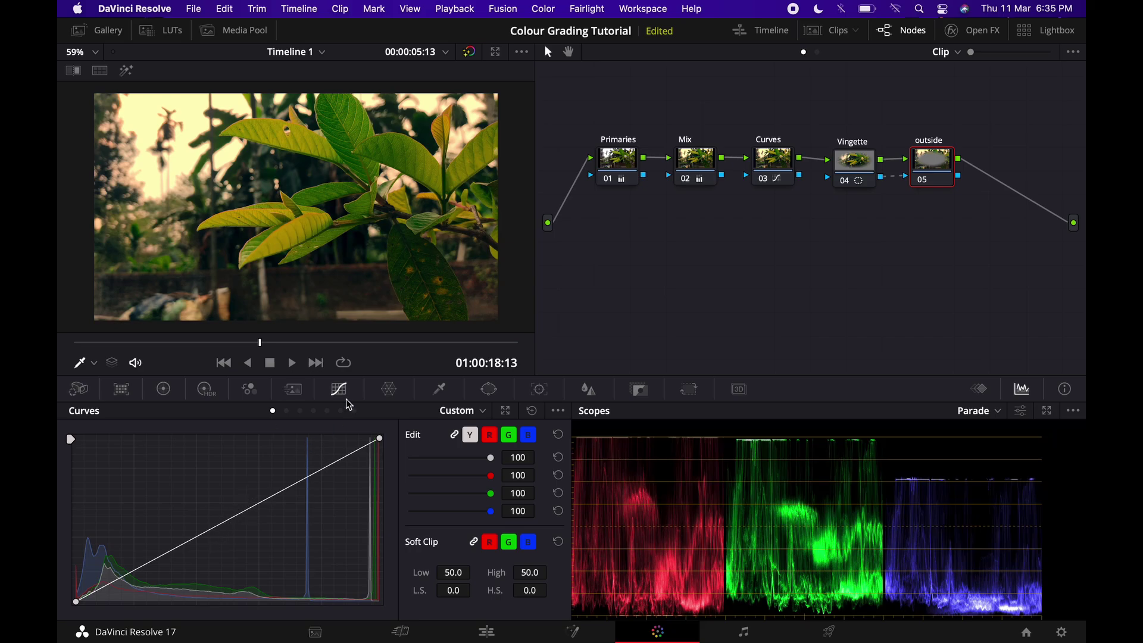
left_click(228, 523)
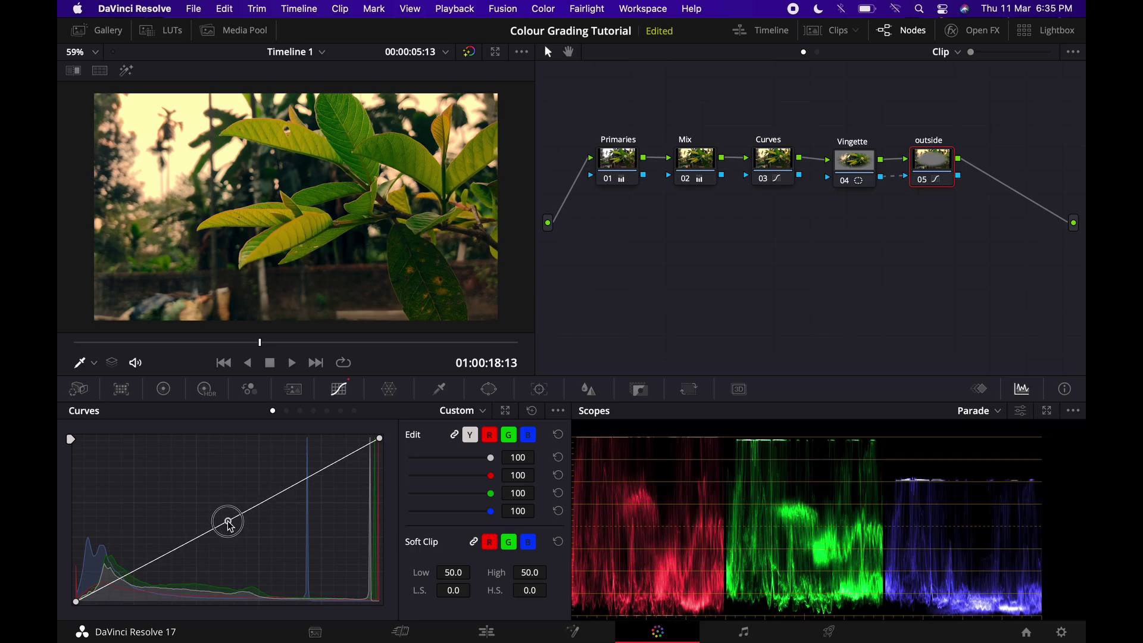
left_click_drag(230, 524, 248, 546)
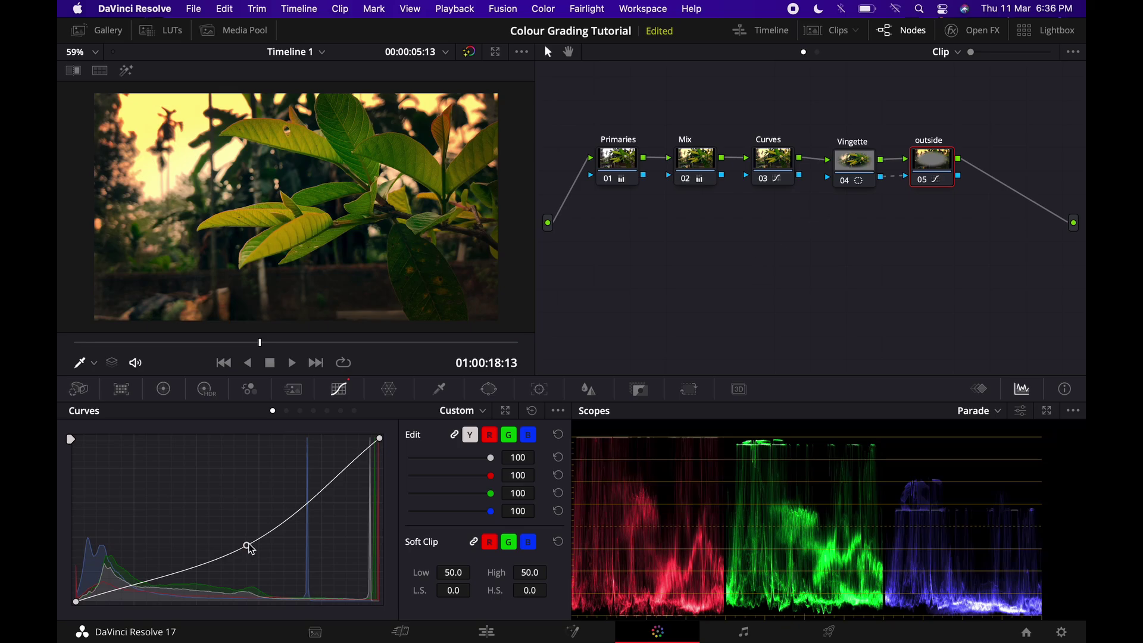
left_click_drag(252, 550, 232, 534)
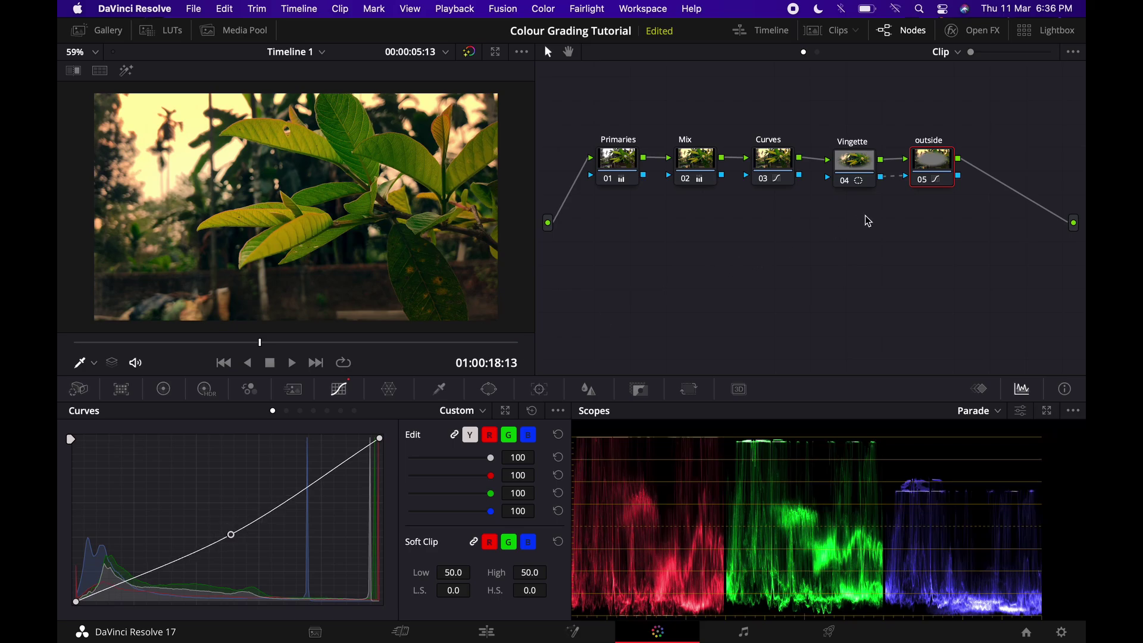
- Compare the image with and without the outside node, then review the Vingette node's window and the outside node's curve
left_click(924, 183)
left_click(925, 185)
left_click(856, 166)
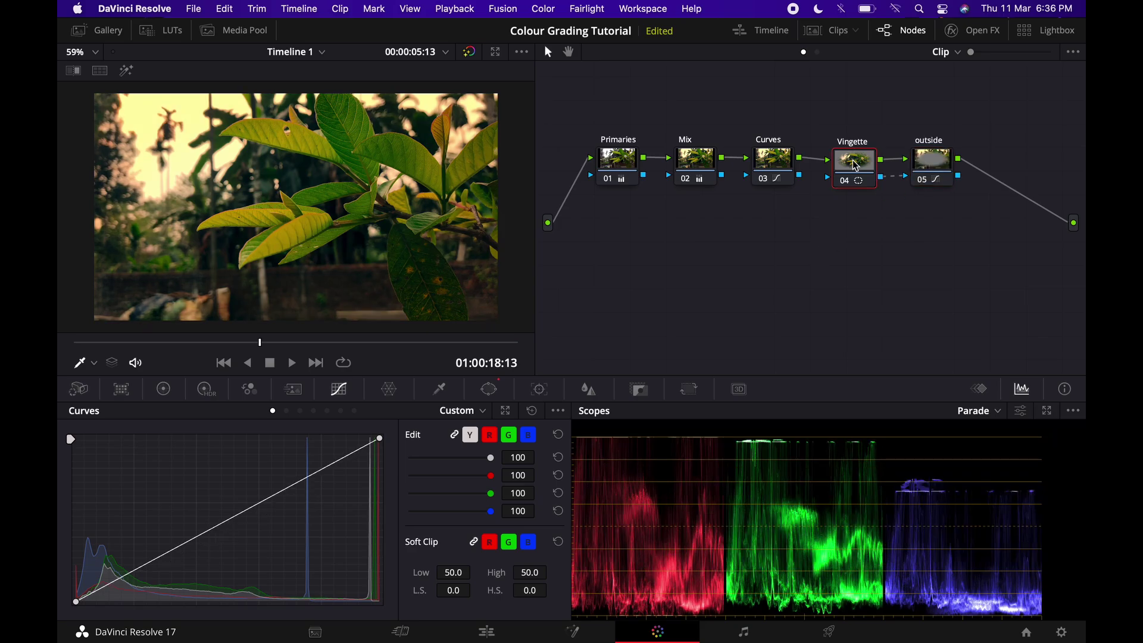
left_click(488, 390)
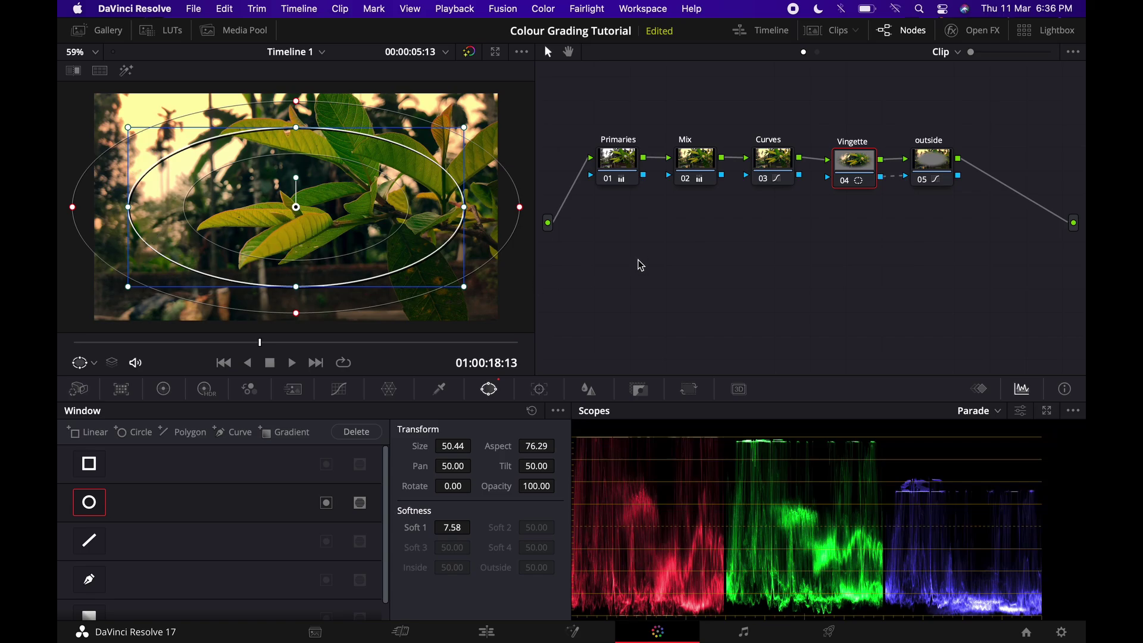
left_click_drag(882, 177, 935, 174)
left_click(935, 173)
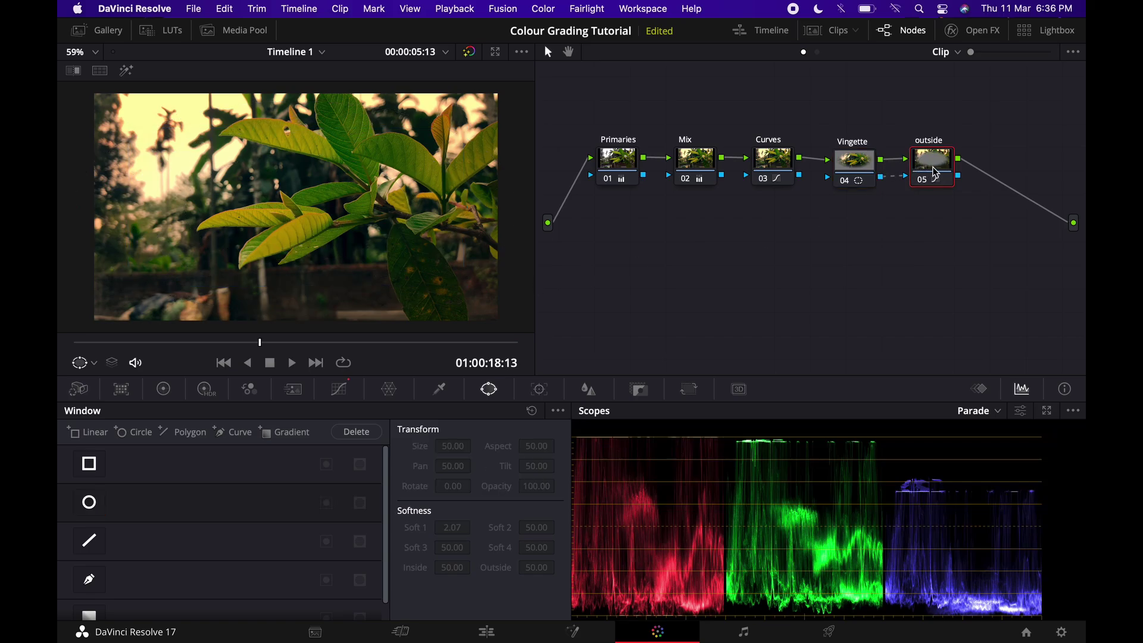
left_click(343, 395)
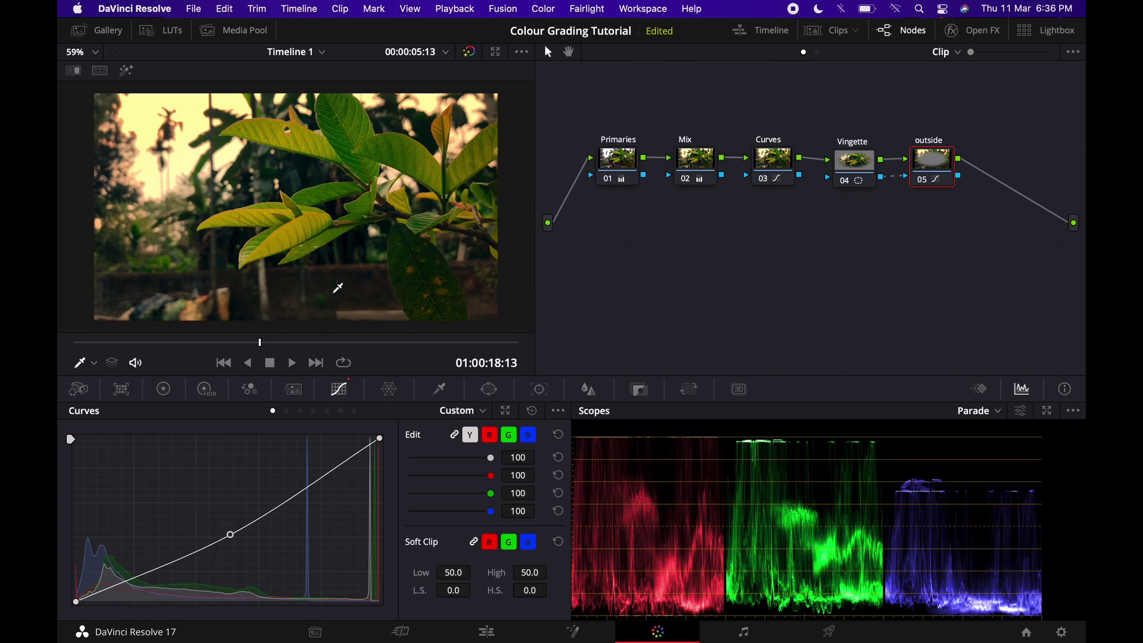
- Scrub back to 01:00:17:07 and compare the image with and without the whole grade
left_click_drag(271, 348, 257, 306)
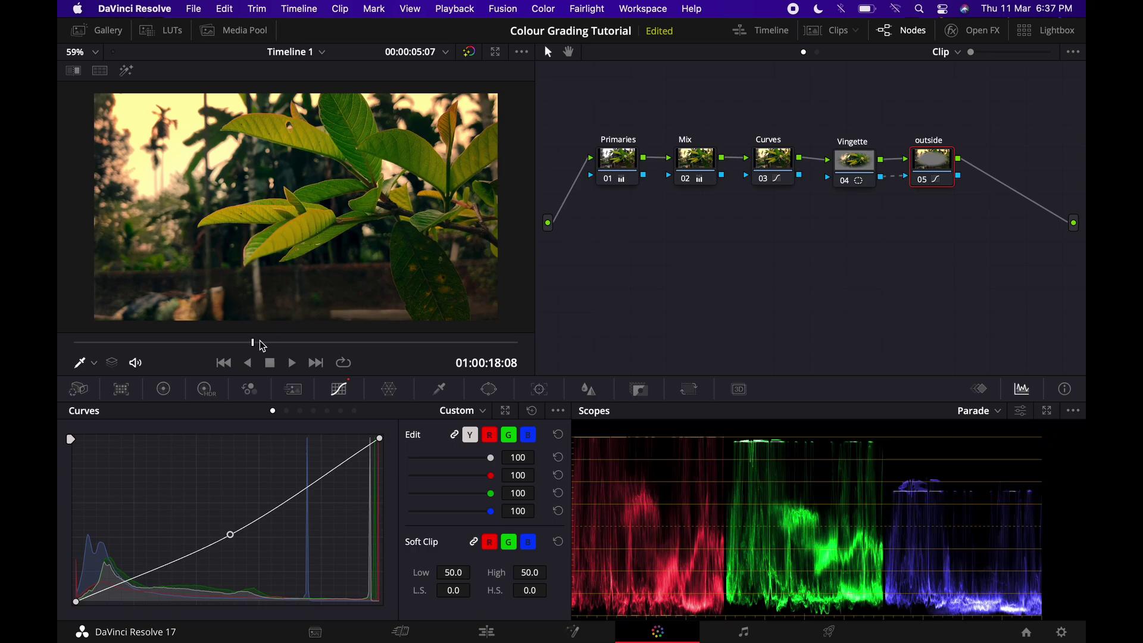
left_click_drag(255, 340, 220, 309)
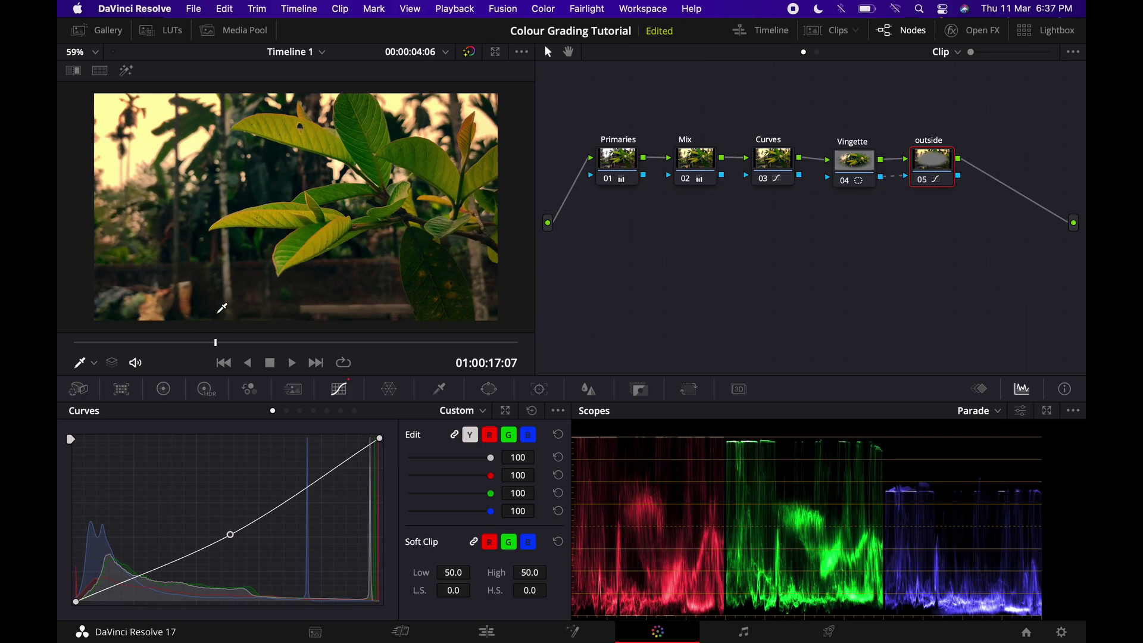
left_click(471, 52)
left_click(470, 53)
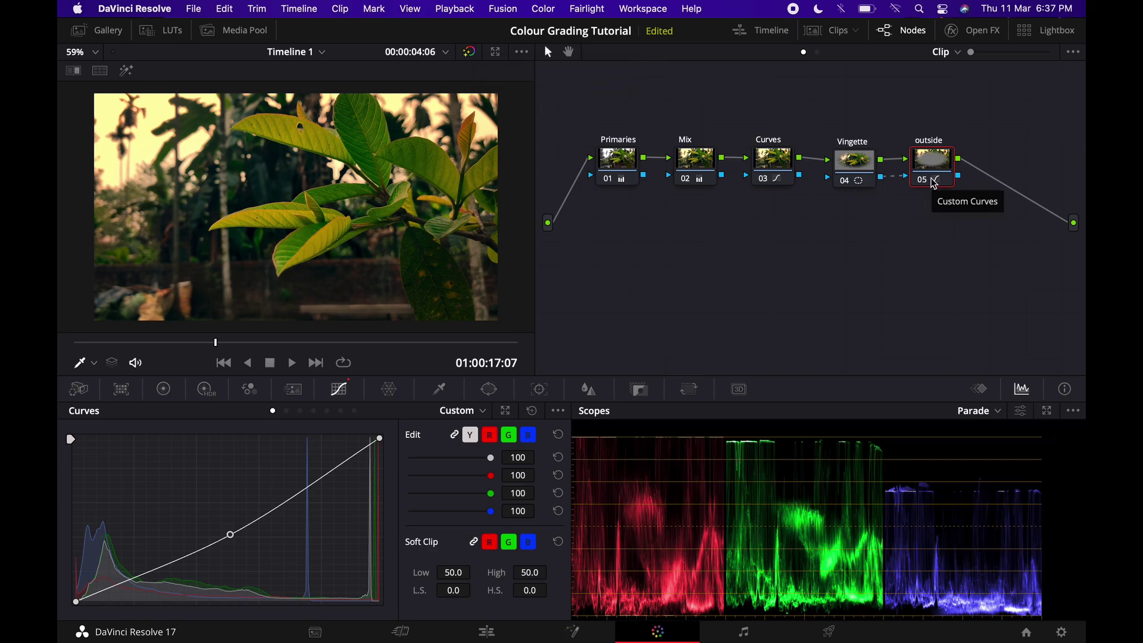
- Add a serial node after the outside node, place it below the node row and label it for the final changes
key("alt+s")
left_click_drag(1012, 173, 694, 278)
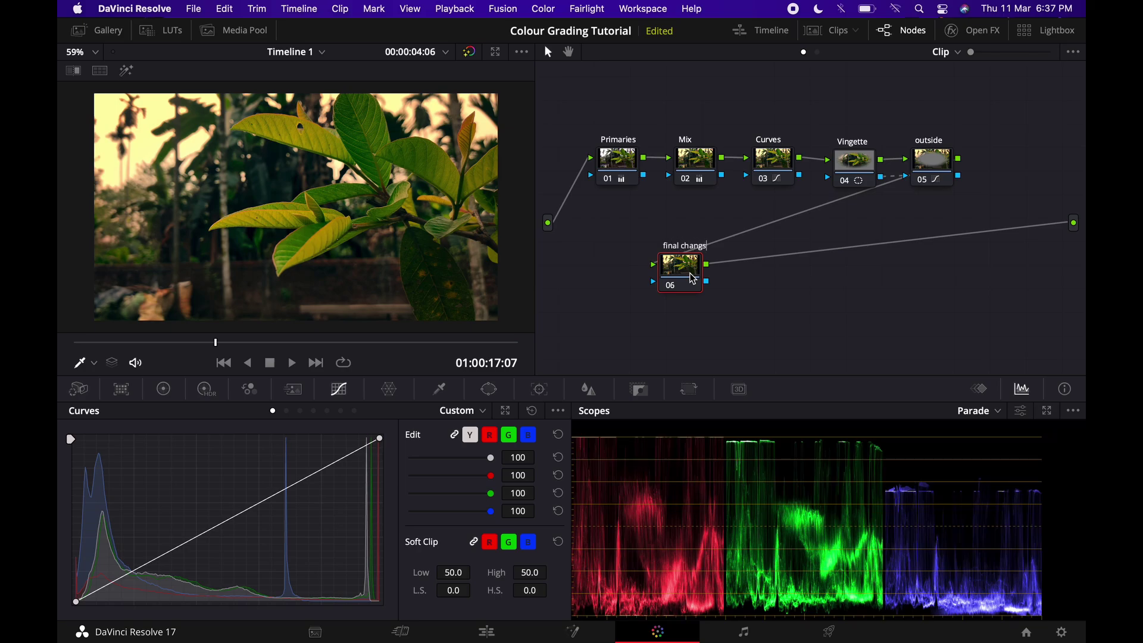
key("Return")
left_click_drag(679, 275, 675, 273)
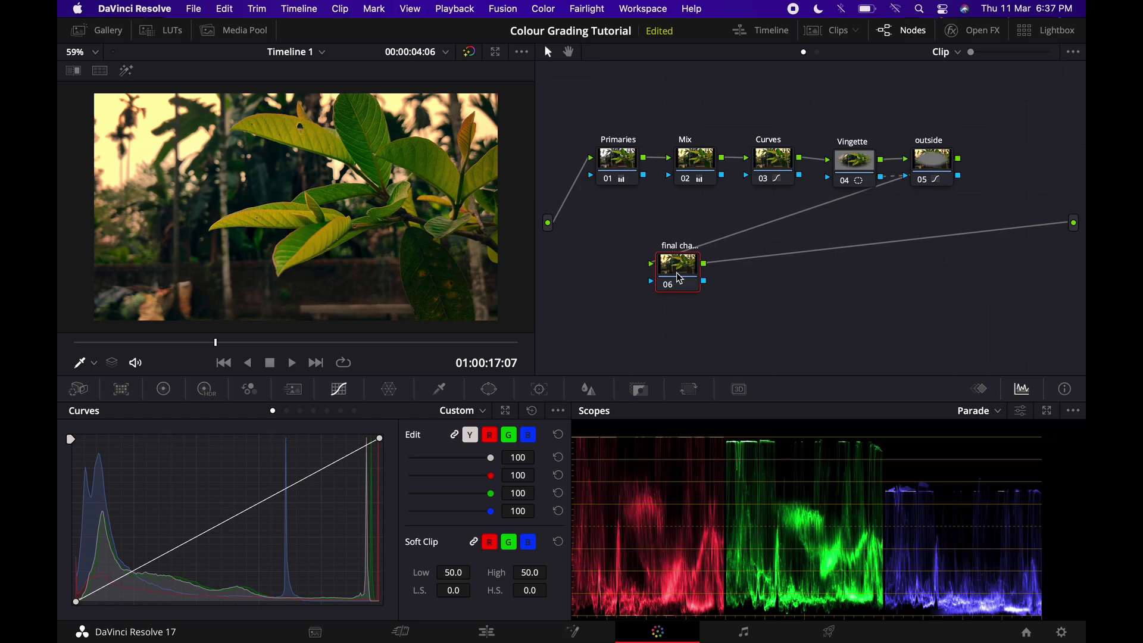
- Set the primaries of the final changes node to a temperature of -190.0 and a contrast of 0.986
left_click(164, 390)
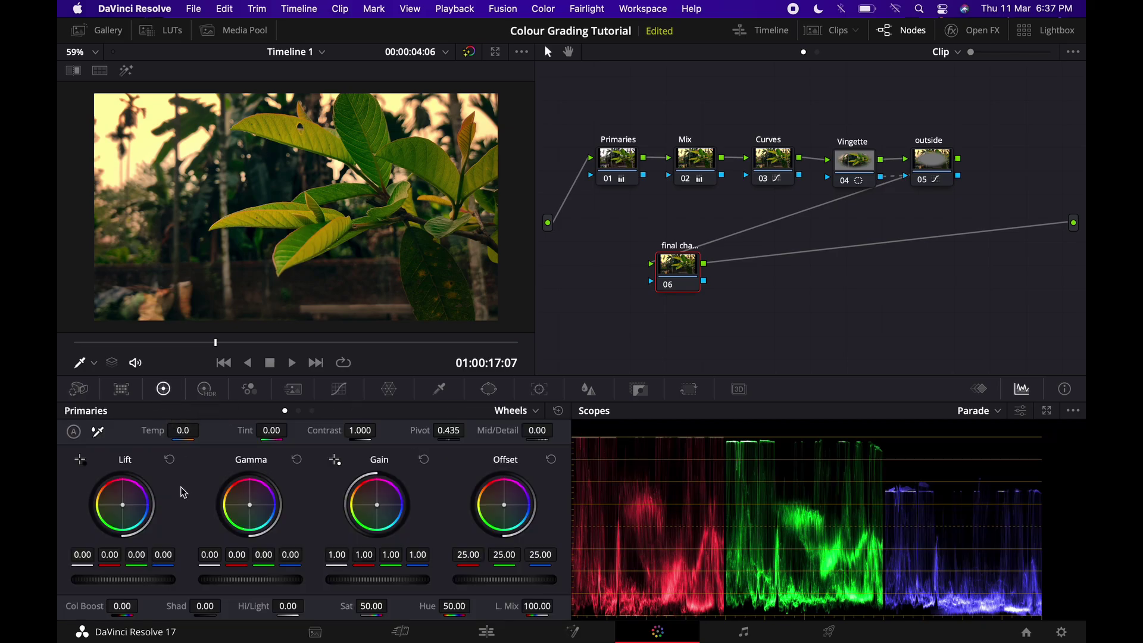
scroll(286, 300, "down", 1)
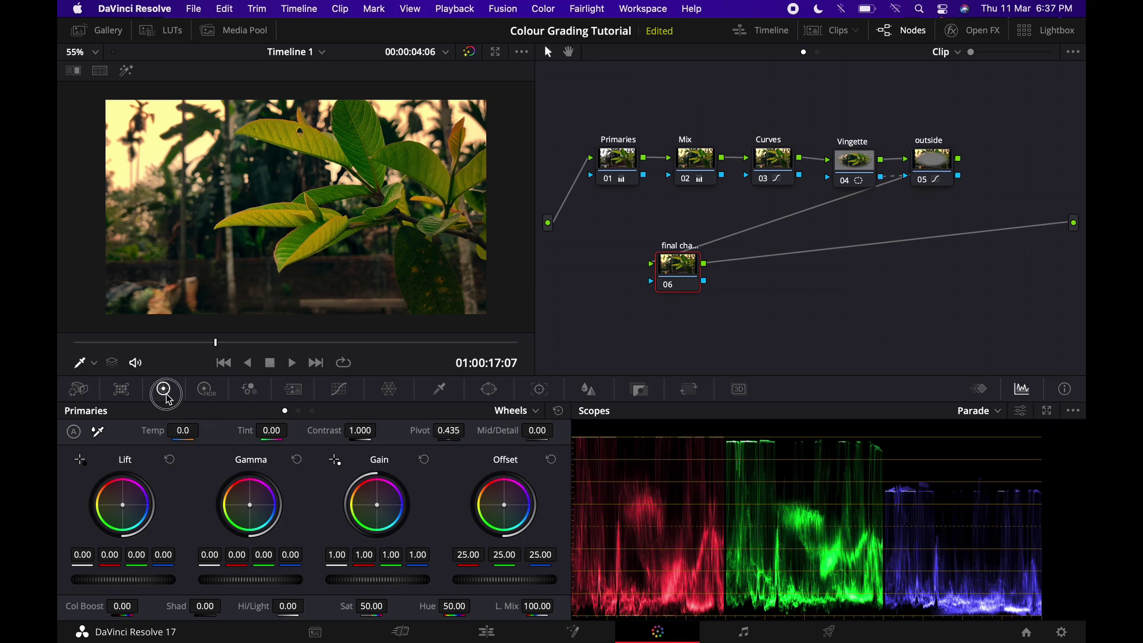
left_click(185, 431)
left_click_drag(184, 431, 132, 430)
left_click_drag(568, 321, 674, 313)
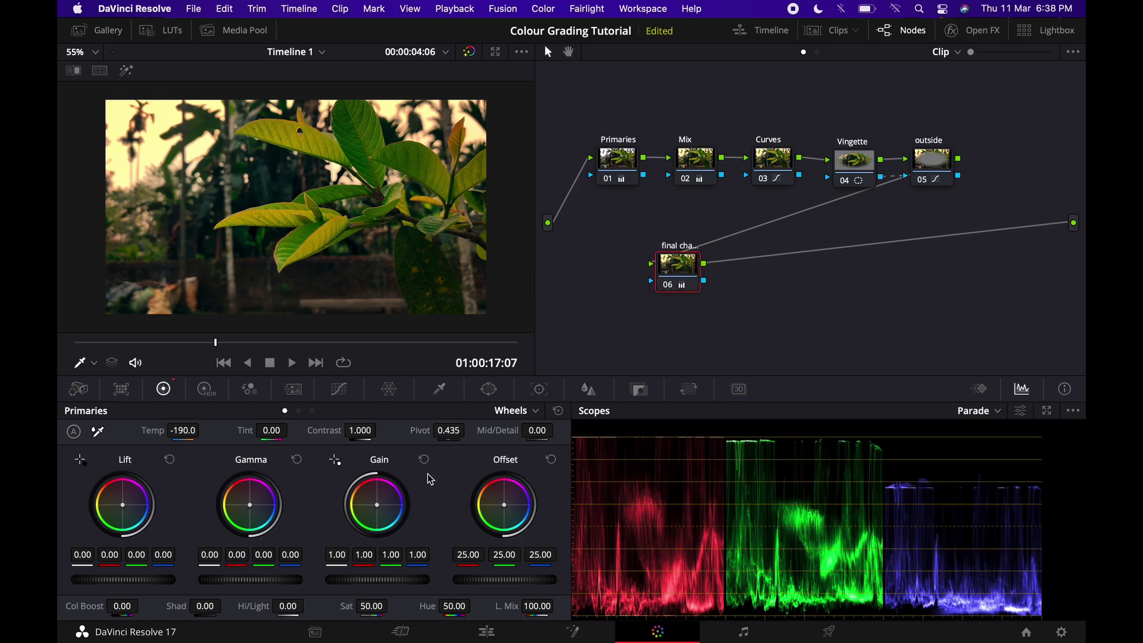
left_click(366, 431)
left_click_drag(365, 432, 363, 431)
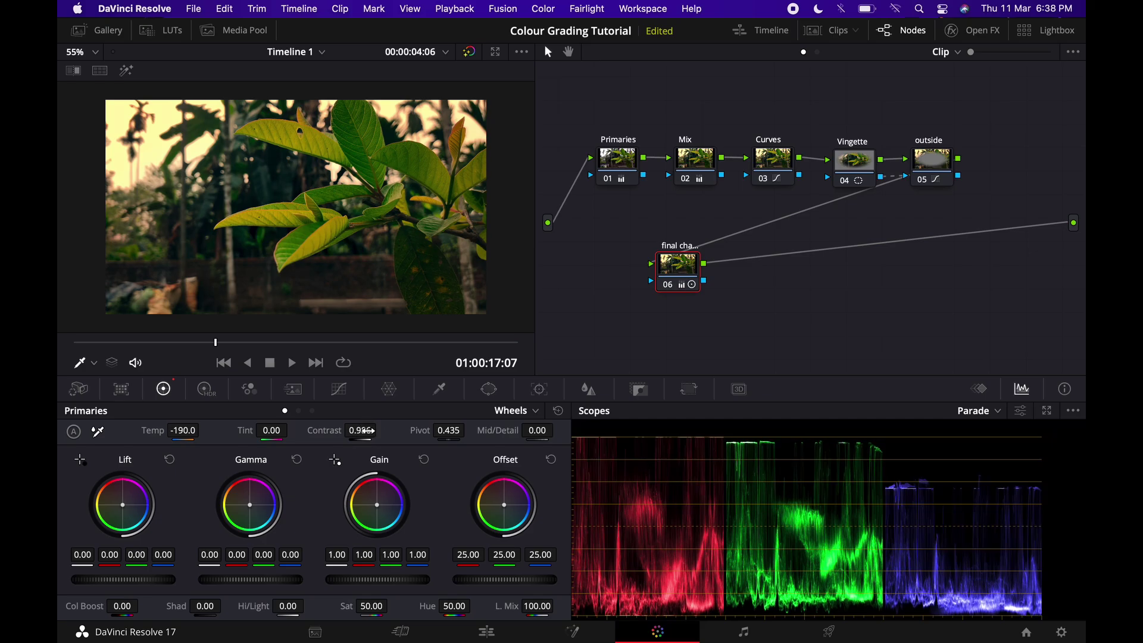
- Compare the image with and without the final changes node
left_click(670, 287)
left_click(671, 287)
left_click(671, 287)
left_click(671, 287)
left_click(671, 287)
- Play the graded clip from its start, stop it partway and compare the frame with and without the whole grade
scroll(438, 207, "down", 2)
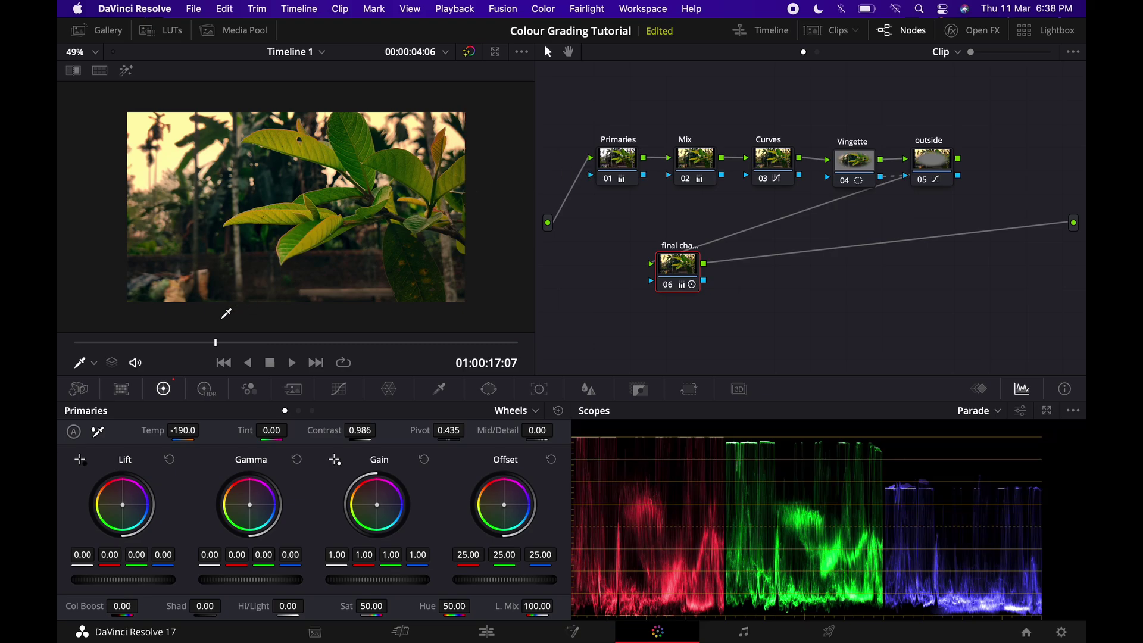
left_click_drag(216, 342, 77, 350)
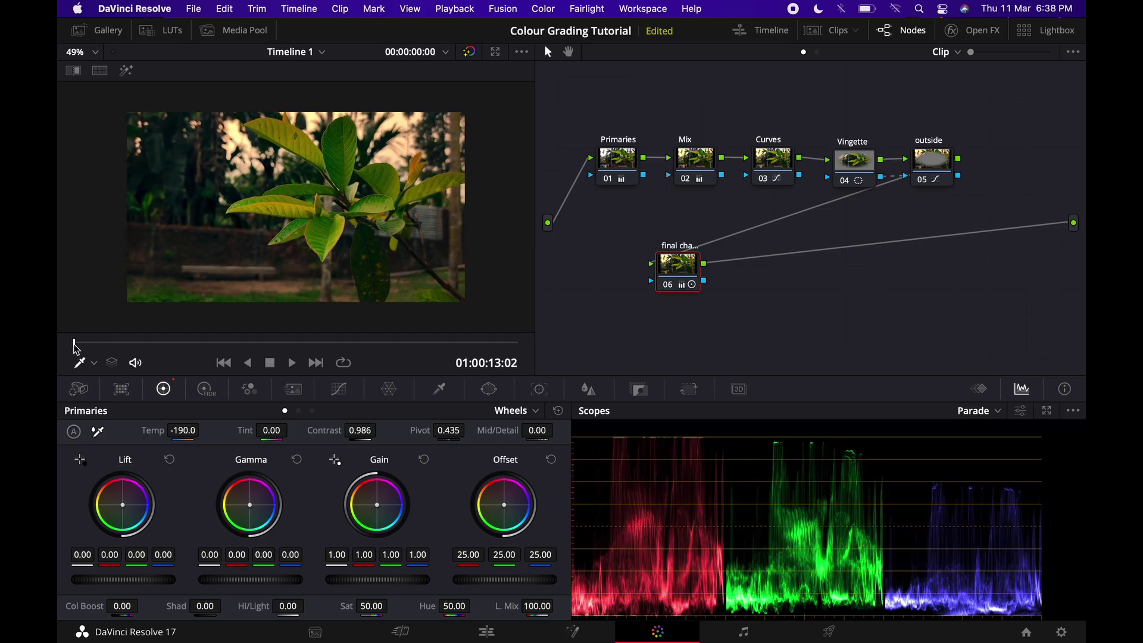
key("space")
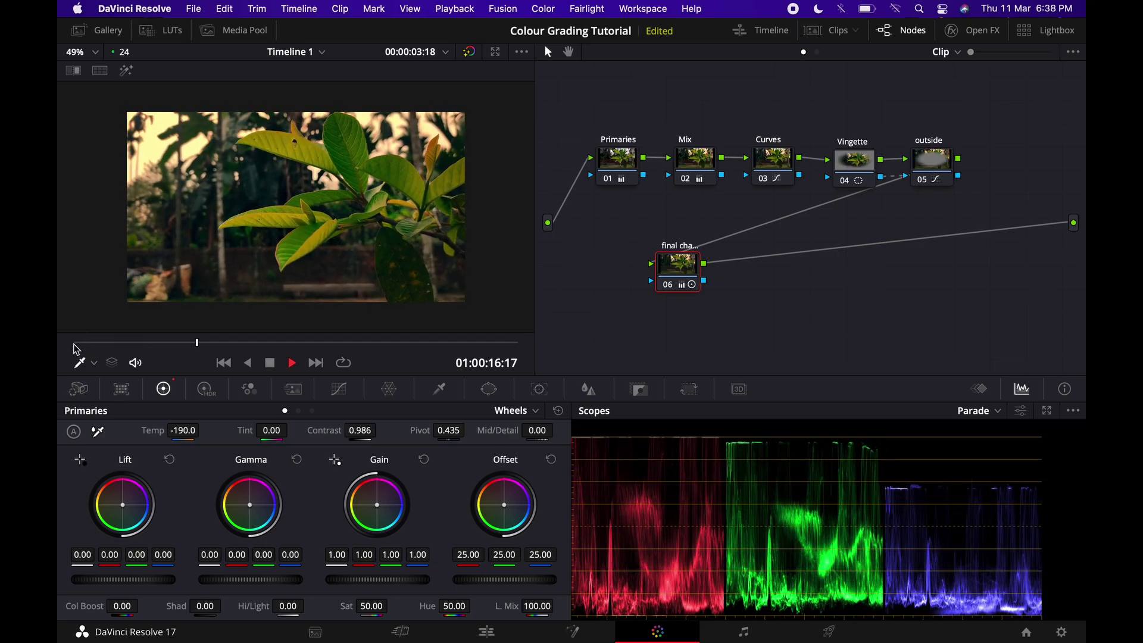
key("space")
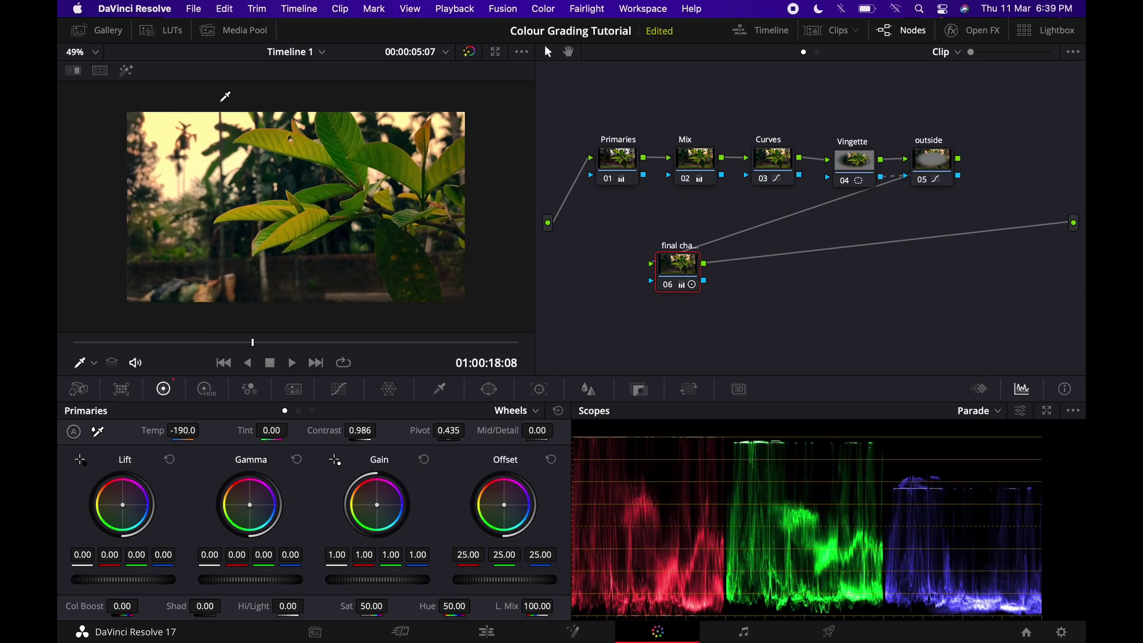
left_click(476, 54)
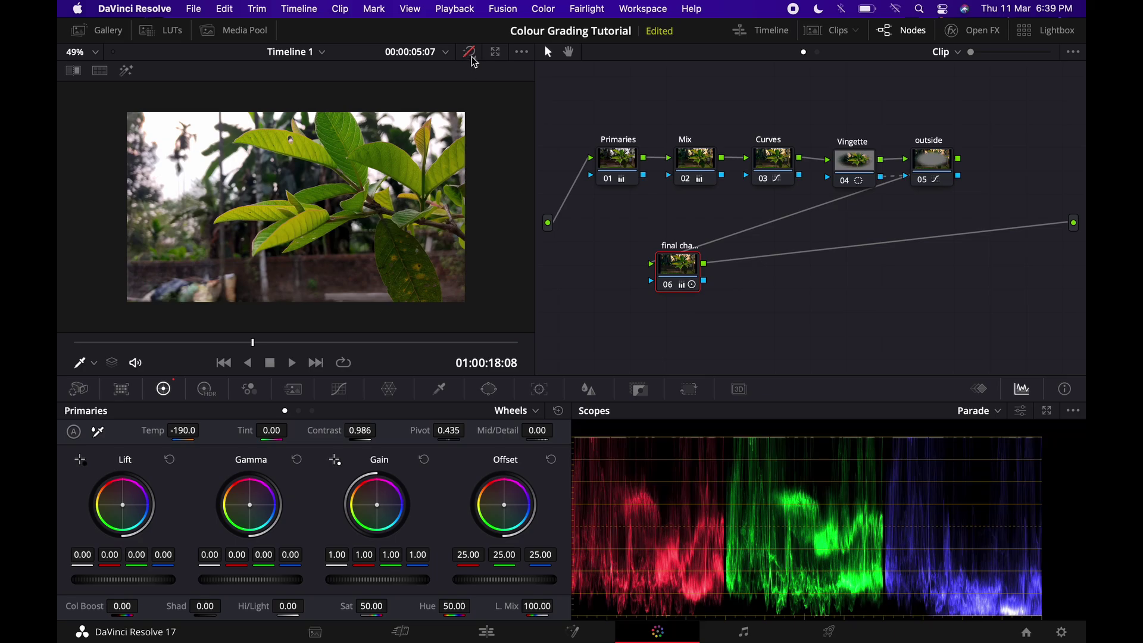
left_click(471, 56)
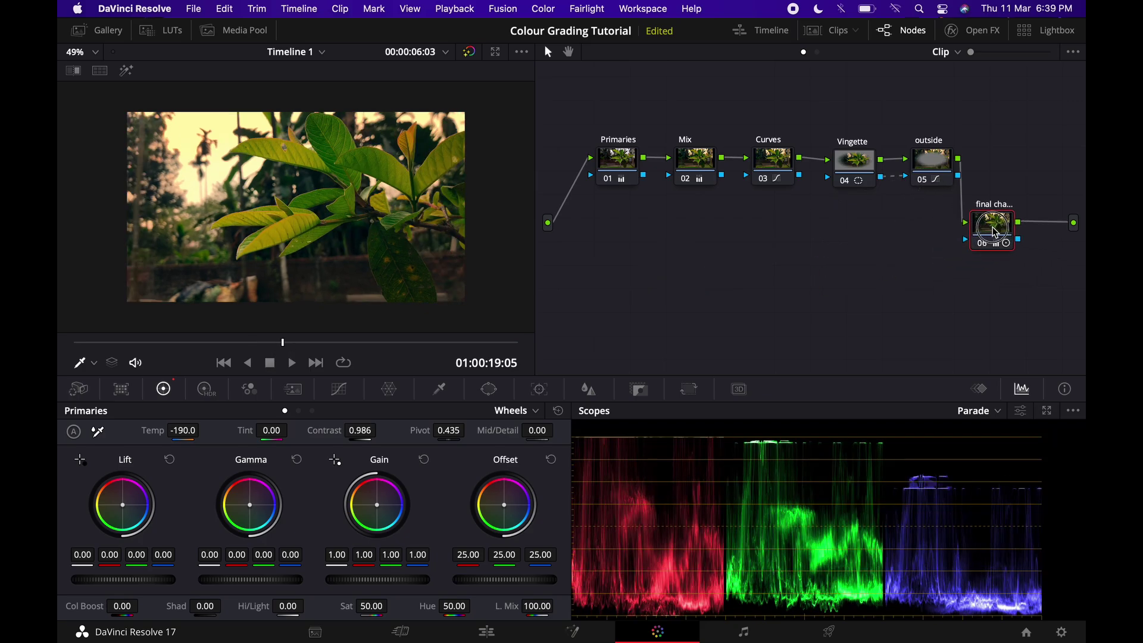
- Line up the final changes node after the outside node and compare the enlarged image with and without the whole grade
left_click_drag(985, 226, 1008, 175)
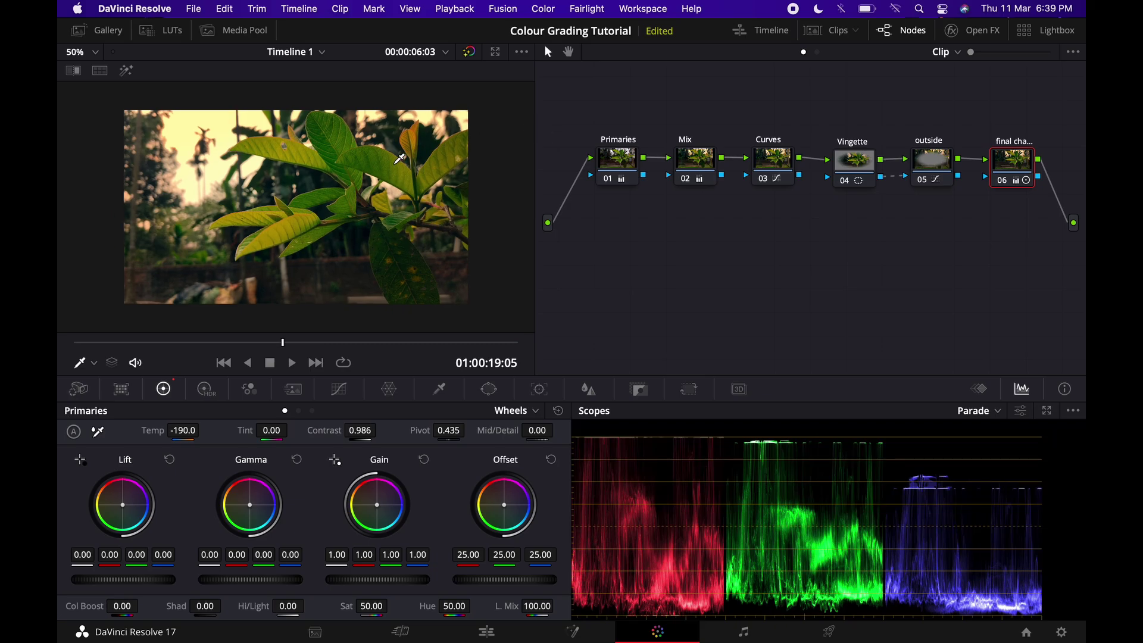
scroll(396, 155, "up", 3)
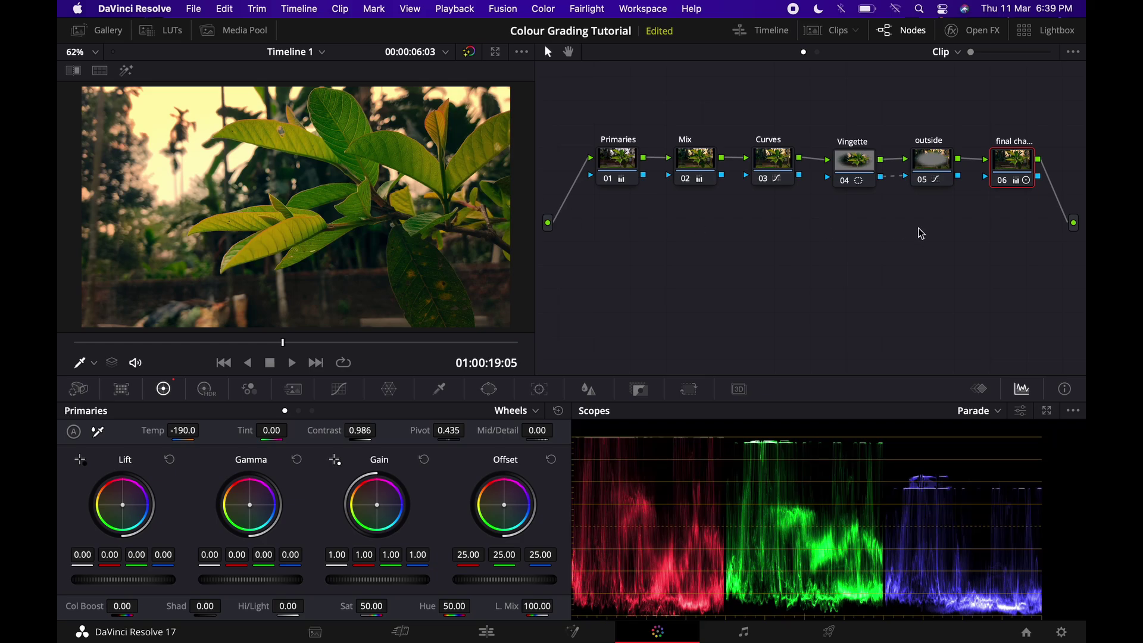
left_click(469, 52)
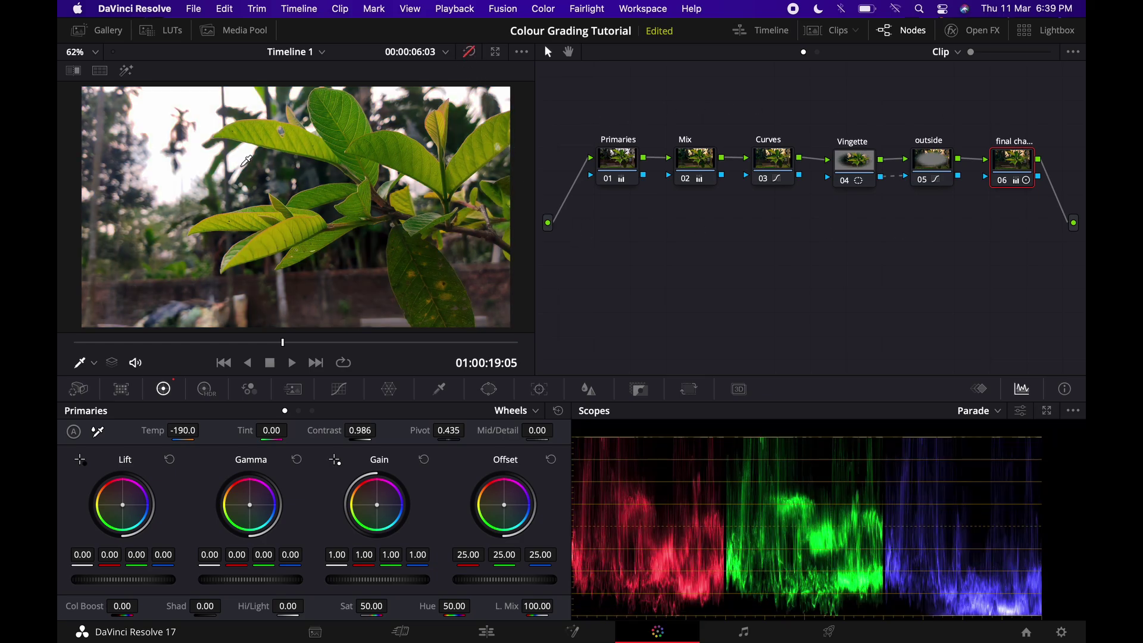
left_click(470, 53)
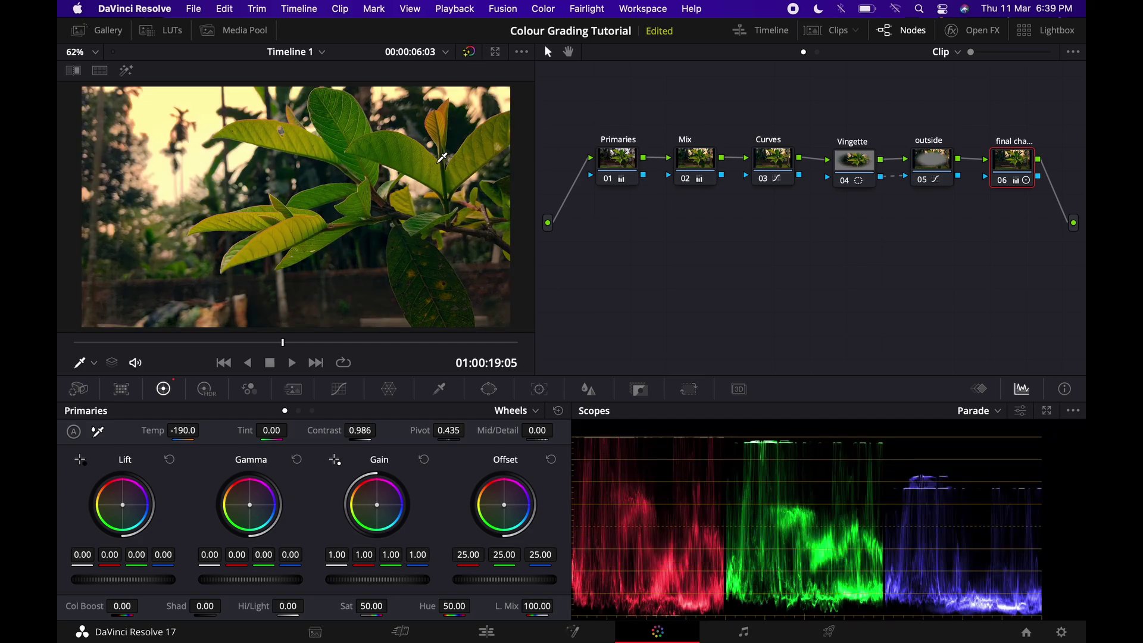